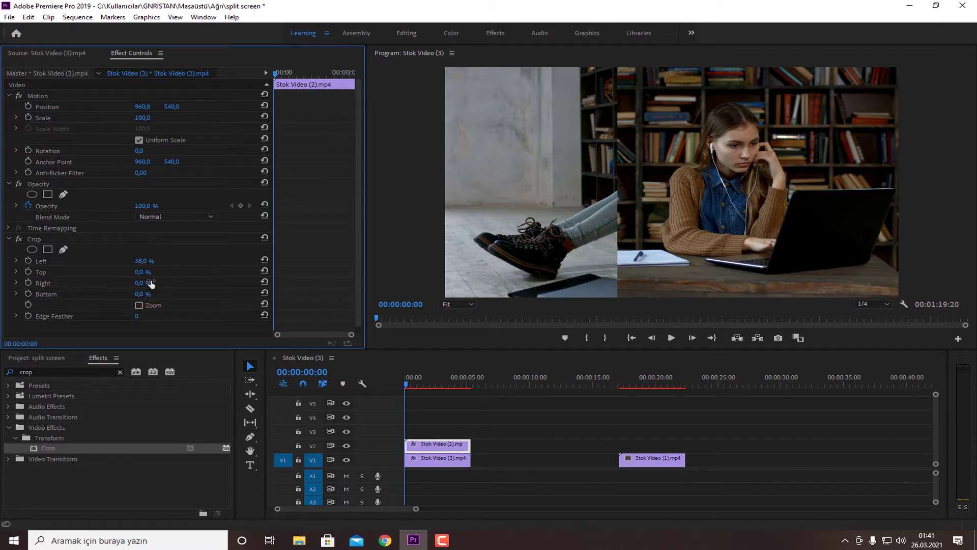
Crop Stok Video (2) by 7% on the right side and 42% on the left side
left_click_drag(142, 286, 151, 261)
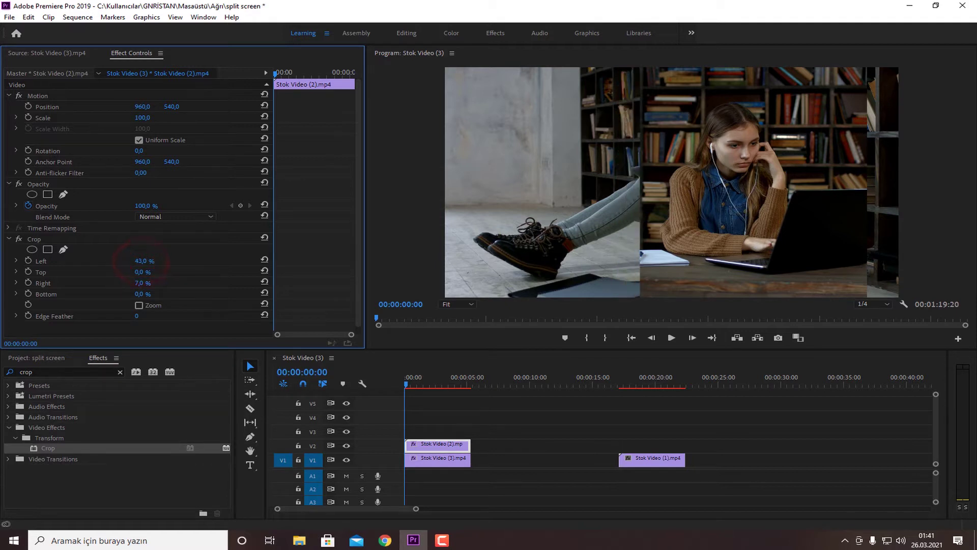
left_click(141, 262)
type("42")
key("Return")
Move Stok Video (2) horizontally to position about 1093 so it fills the right half of the frame
left_click(740, 209)
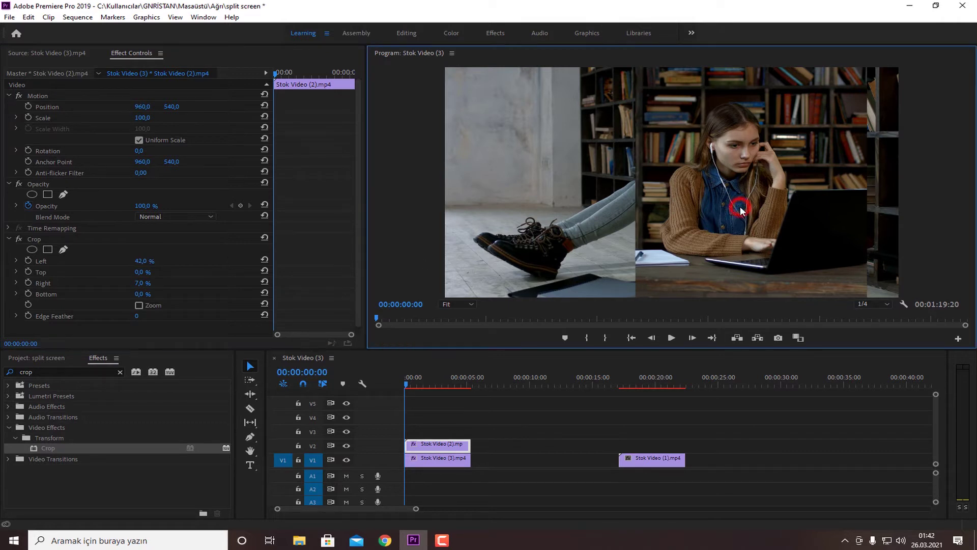
left_click_drag(755, 203, 786, 203)
left_click(957, 194)
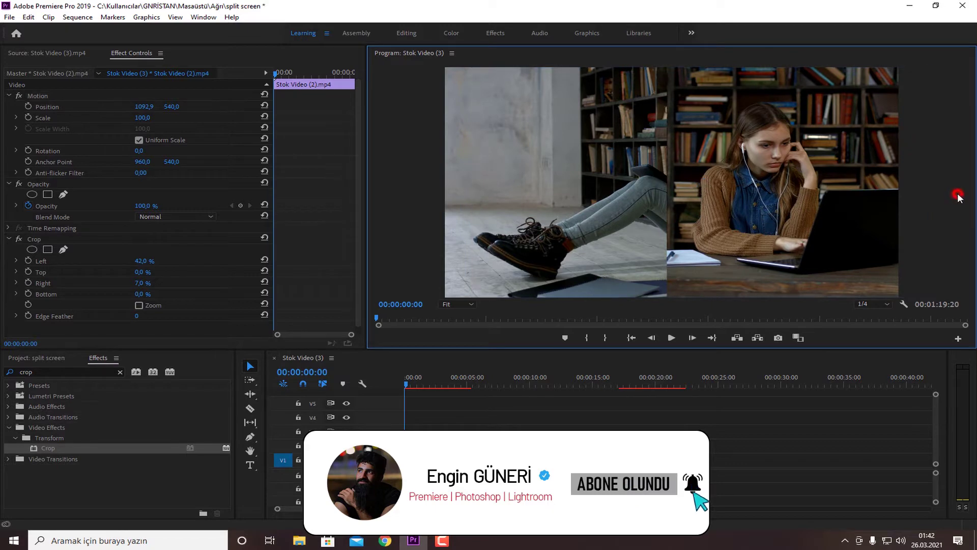
Save the project and shift Stok Video (3) horizontally to position 239 to centre its subject in the left half
left_click(453, 461)
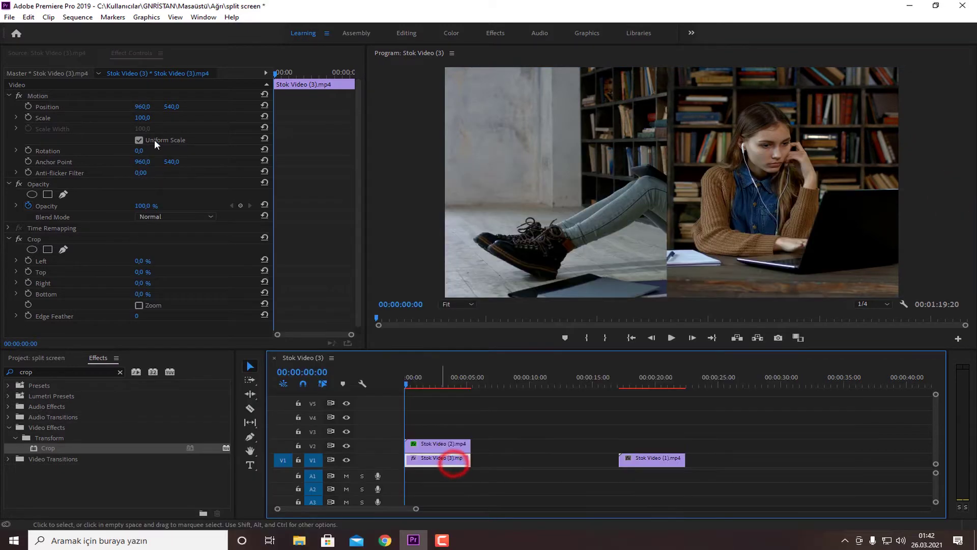
key("ctrl+s")
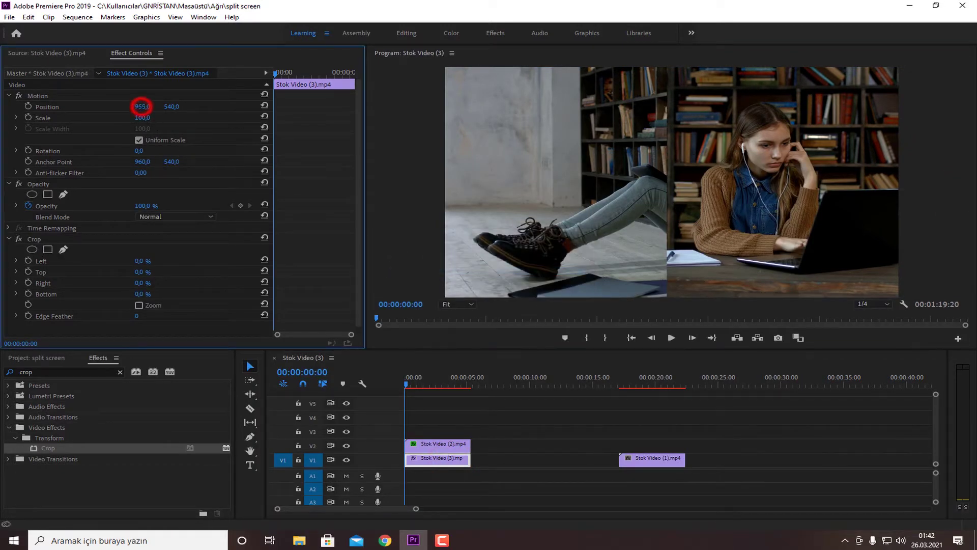
left_click_drag(142, 109, 73, 109)
left_click(451, 441)
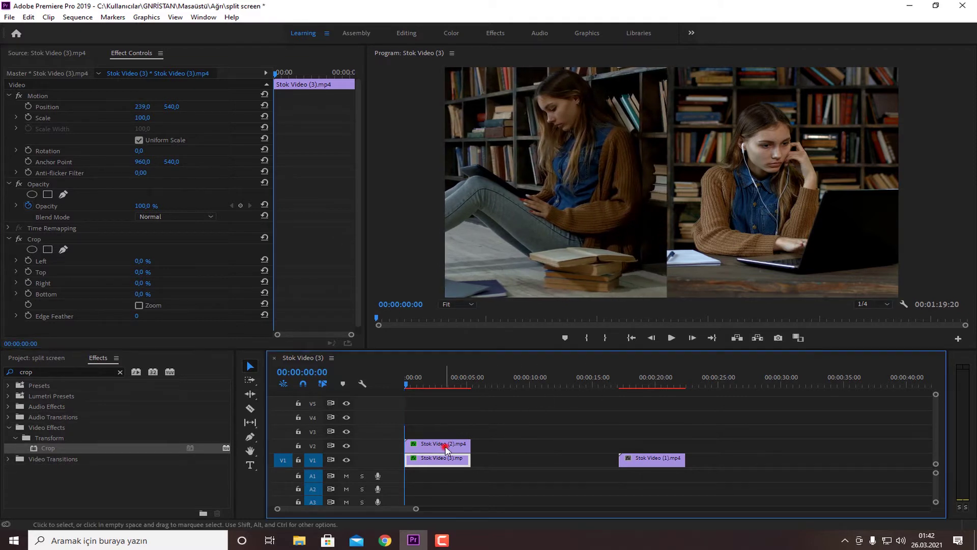
With no clip selected, draw a vertical Pen tool line along the boundary between the two videos, from the frame's upper edge to its lower edge
left_click(445, 406)
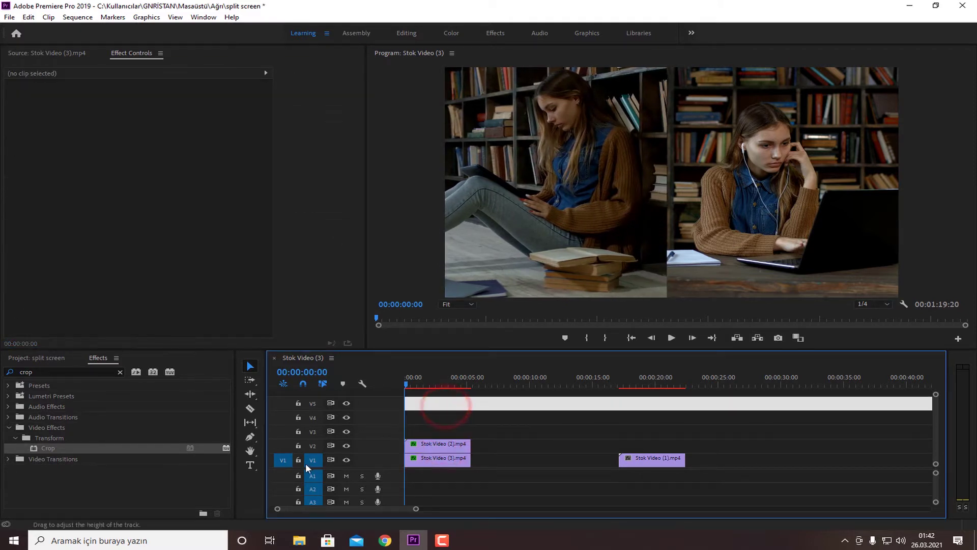
left_click(250, 436)
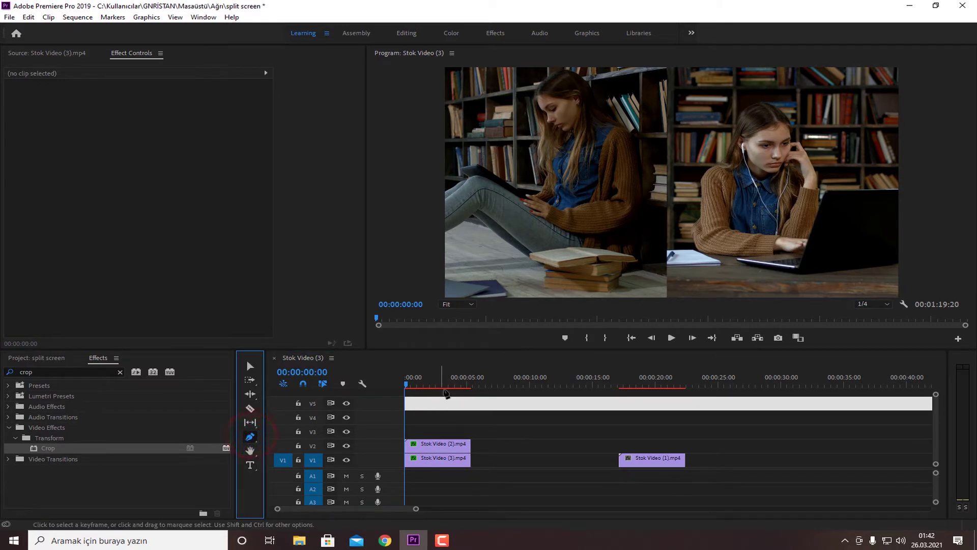
left_click(455, 339)
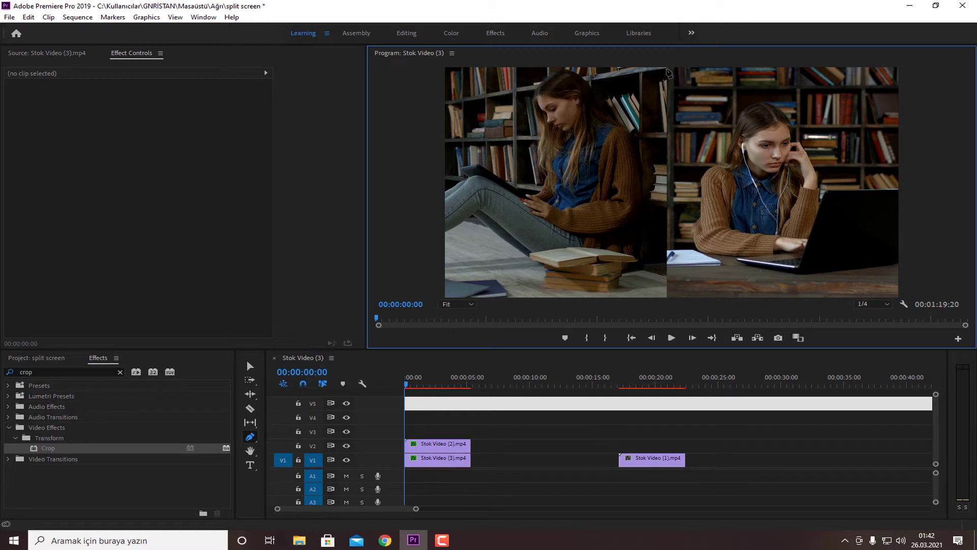
left_click(666, 68)
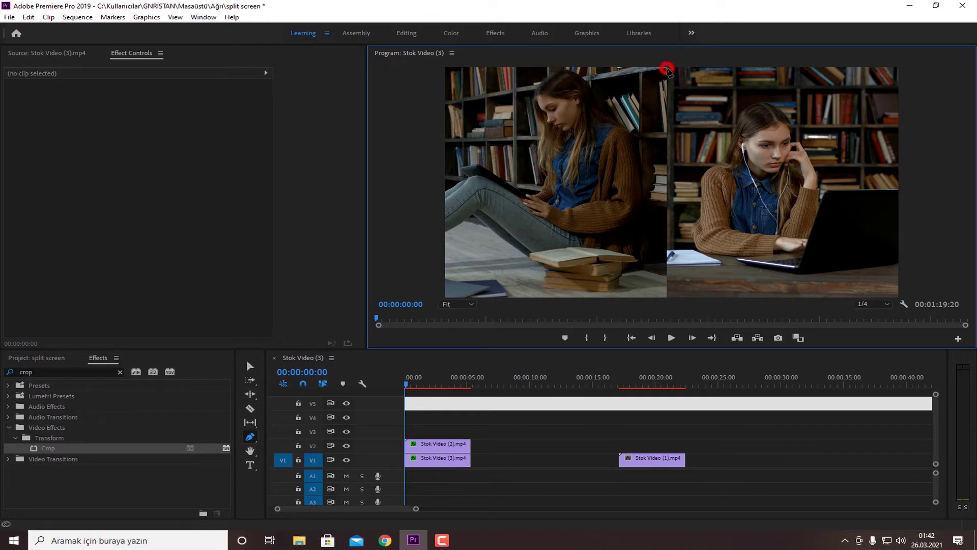
left_click(667, 296)
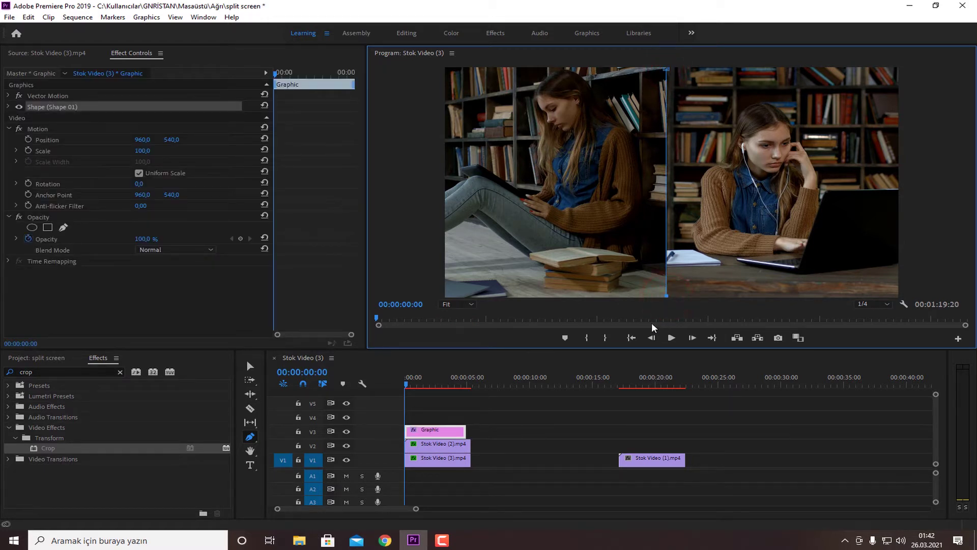
Disable the divider line's fill and give it a white stroke with a width of 20
left_click(10, 107)
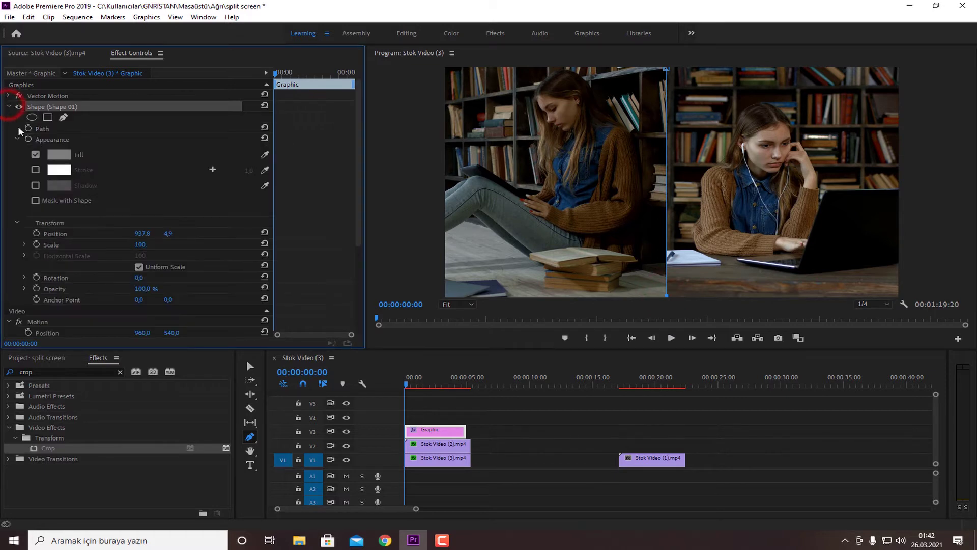
left_click(36, 154)
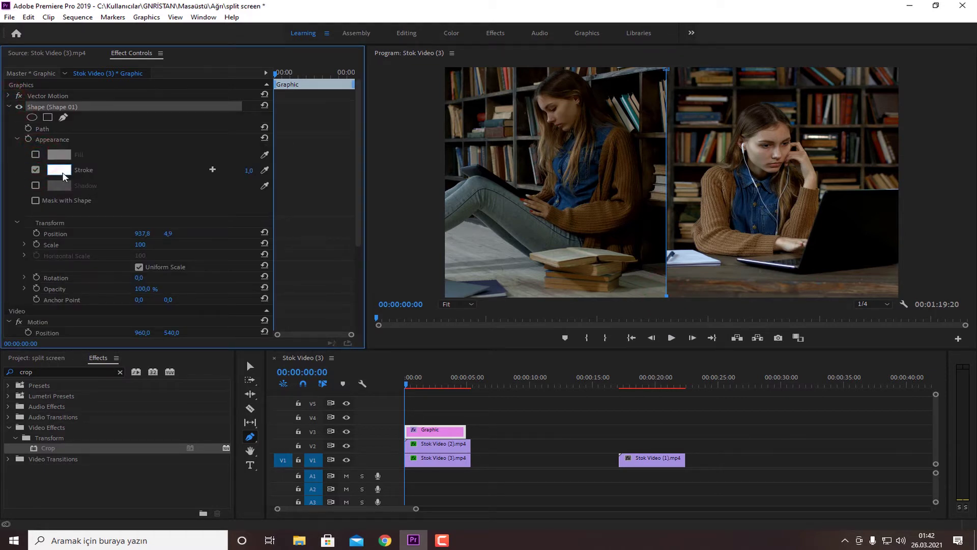
left_click(249, 170)
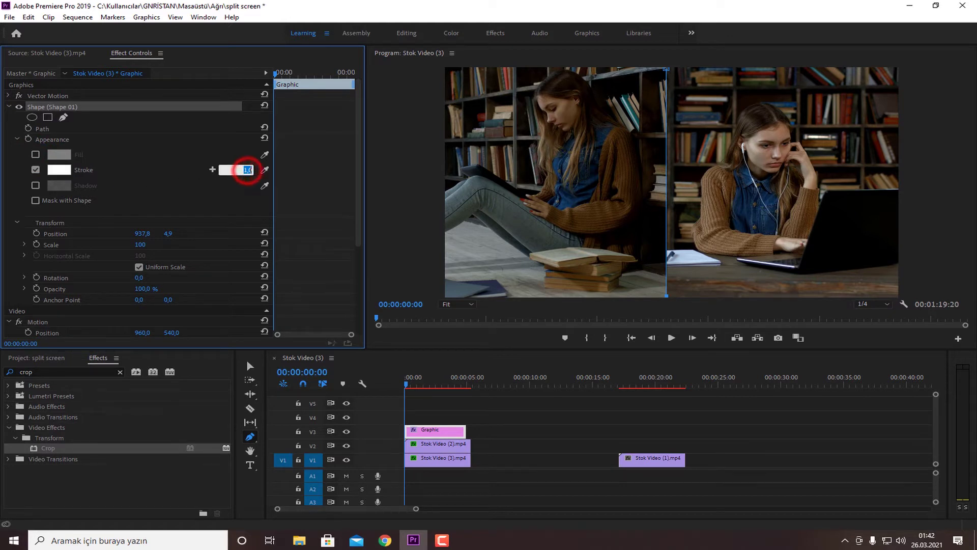
key("Return")
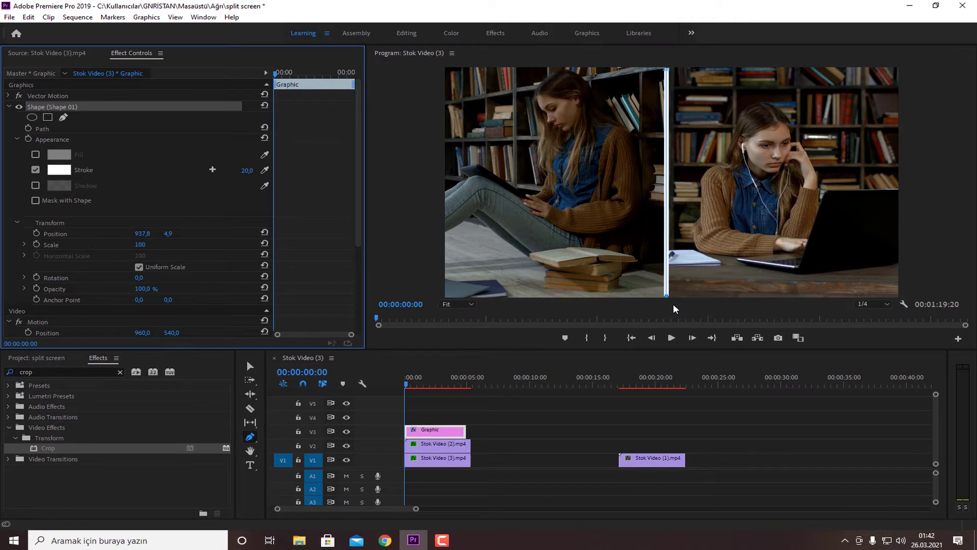
Extend the divider line's end points slightly past the lower and upper edges of the frame
left_click(458, 304)
left_click(463, 338)
key("v")
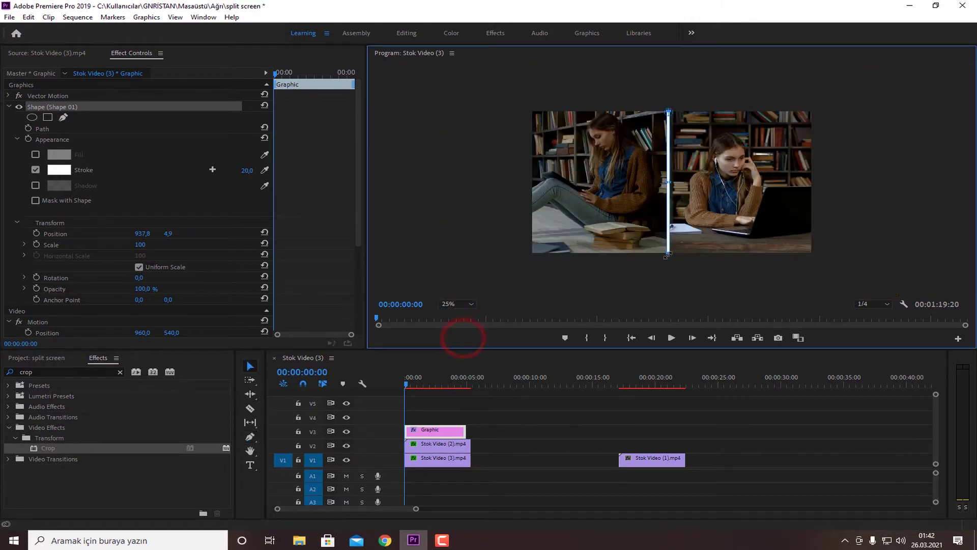
left_click_drag(669, 255, 668, 260)
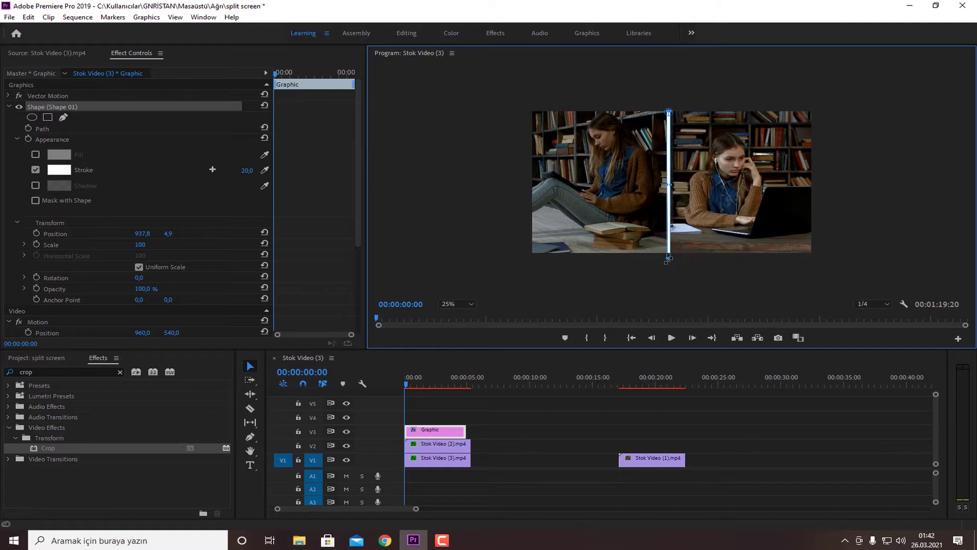
left_click(669, 108)
left_click(713, 289)
left_click(471, 304)
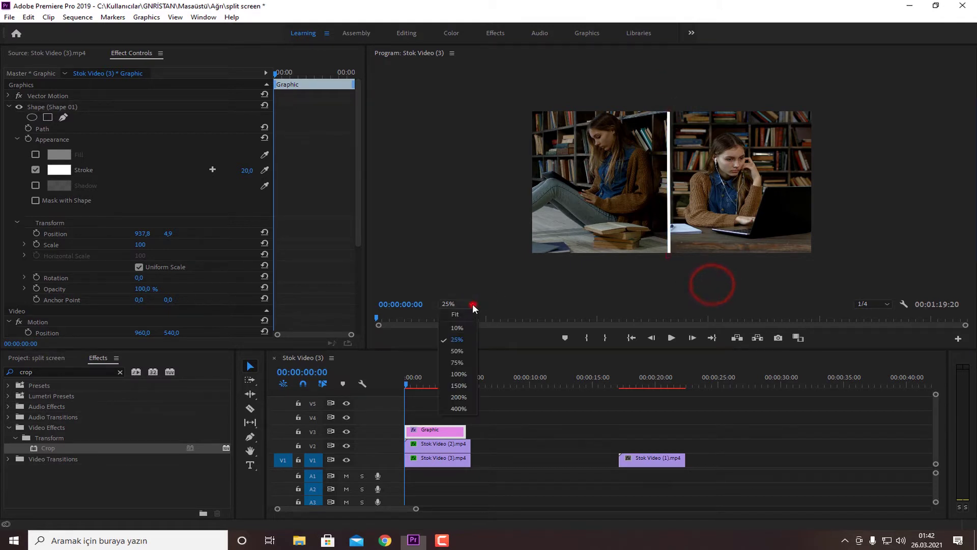
left_click(467, 313)
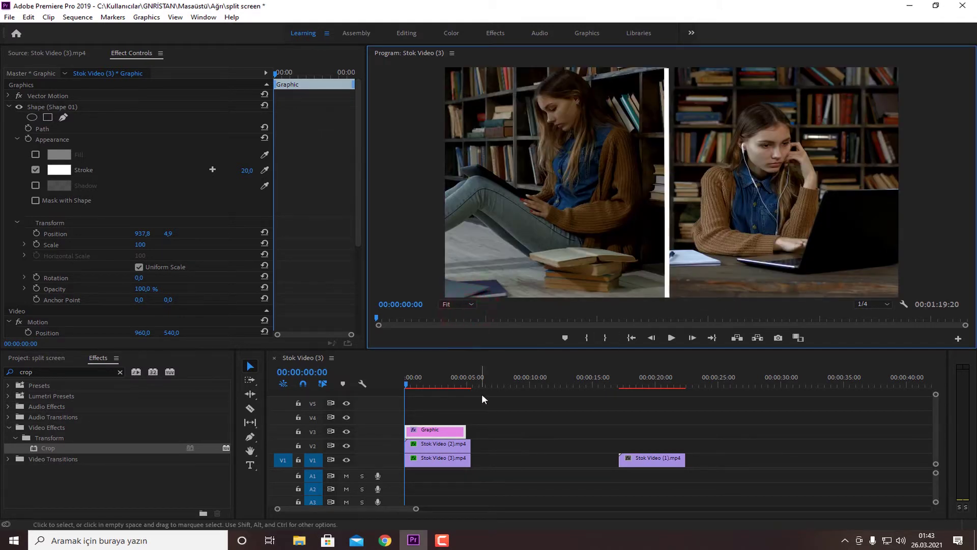
Lengthen the Graphic clip to match the end of the video clips and play back the split screen
left_click(465, 432)
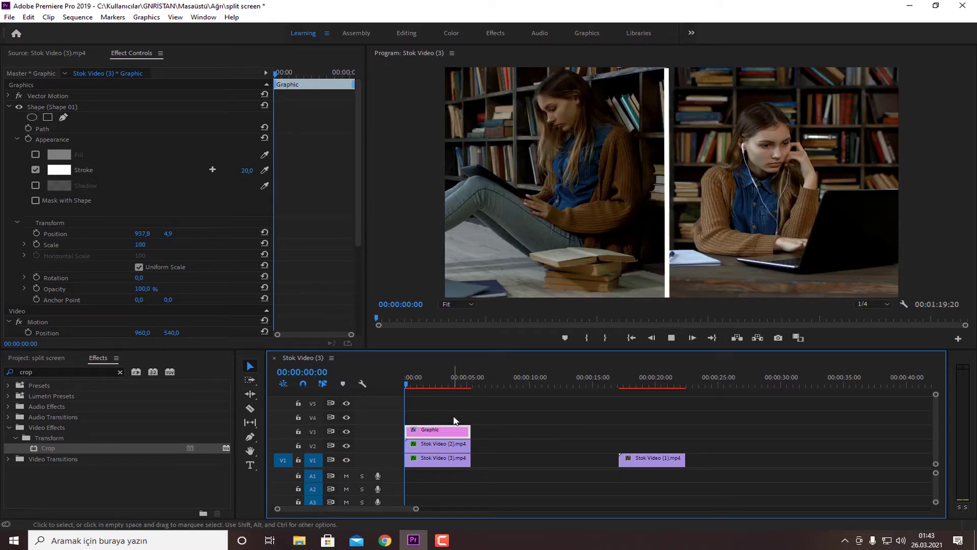
key("space")
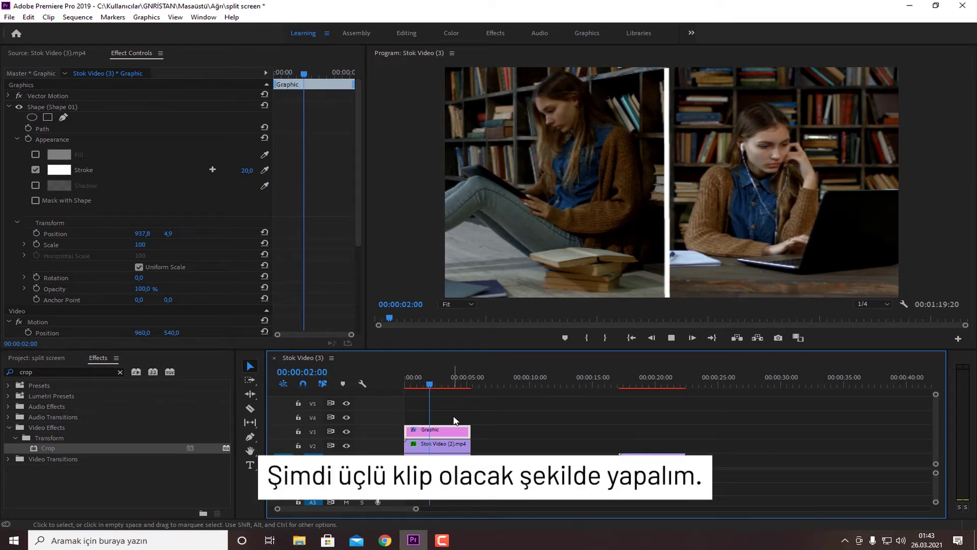
key("space")
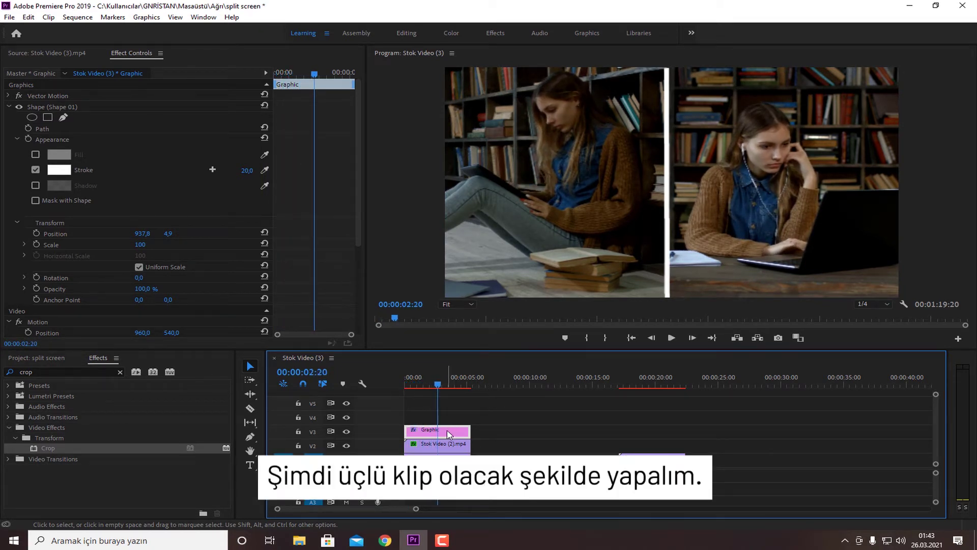
Move the Graphic clip up to V4 and place Stok Video (1) on V3 at the start of the sequence
left_click_drag(448, 434, 448, 416)
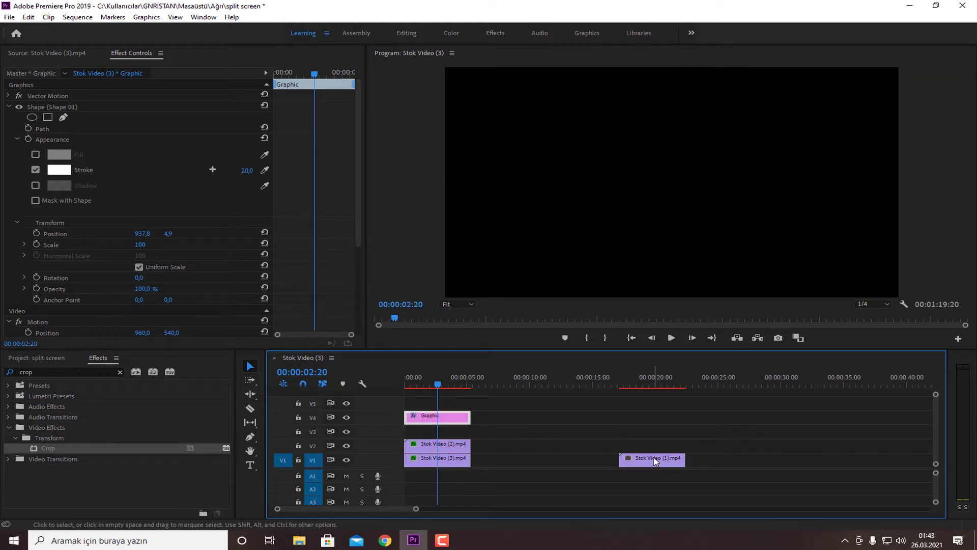
left_click_drag(655, 460, 441, 431)
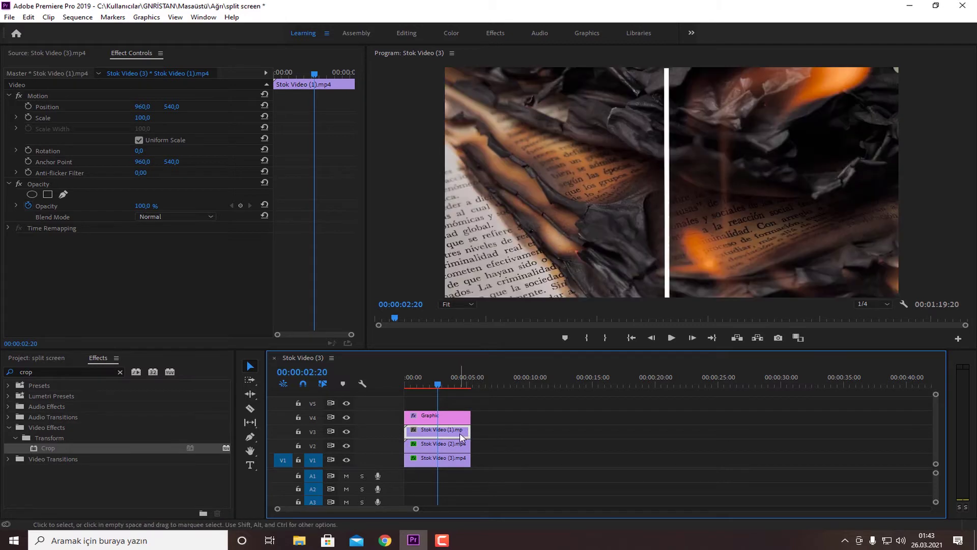
Scale Stok Video (1) to 52 and position it at 1436, 811 in the lower right of the frame
left_click(146, 117)
type("50")
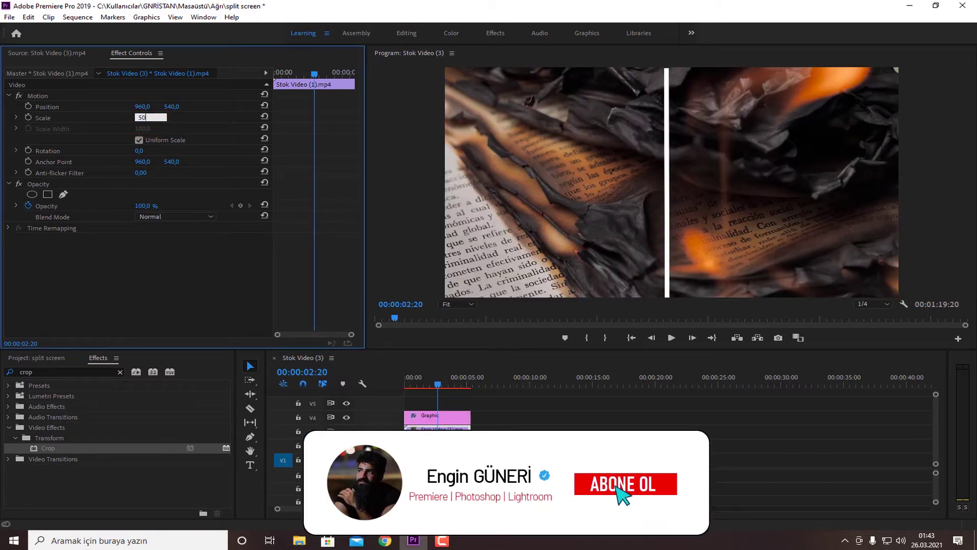
key("Return")
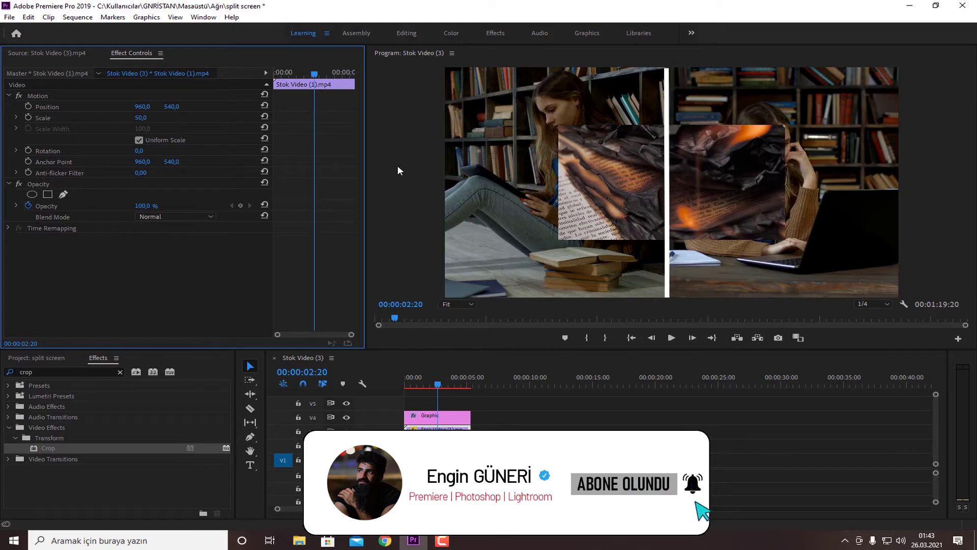
left_click(462, 429)
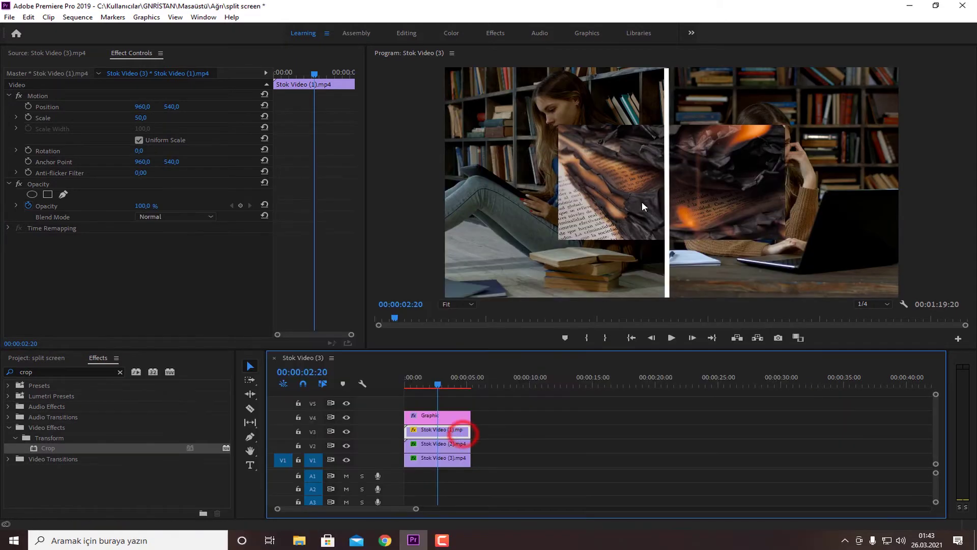
left_click(642, 202)
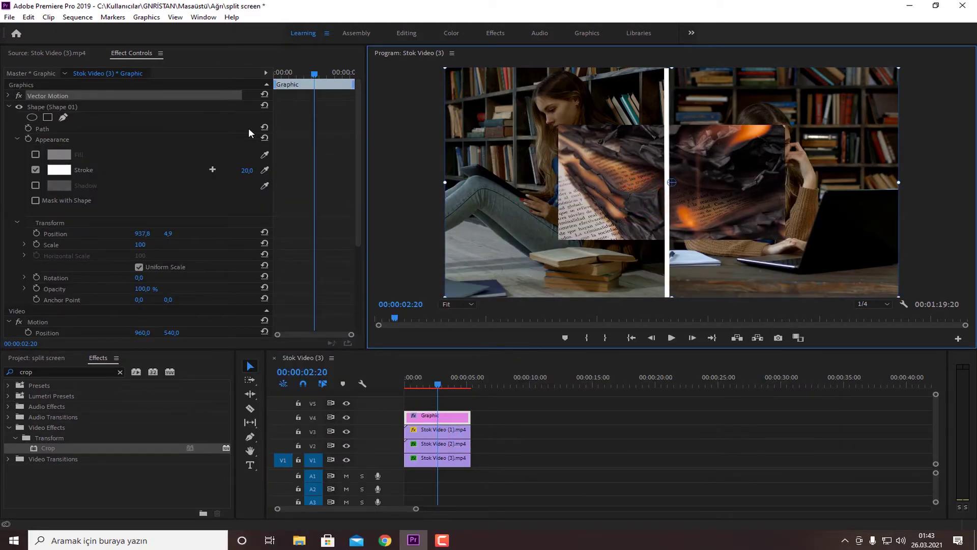
left_click(446, 434)
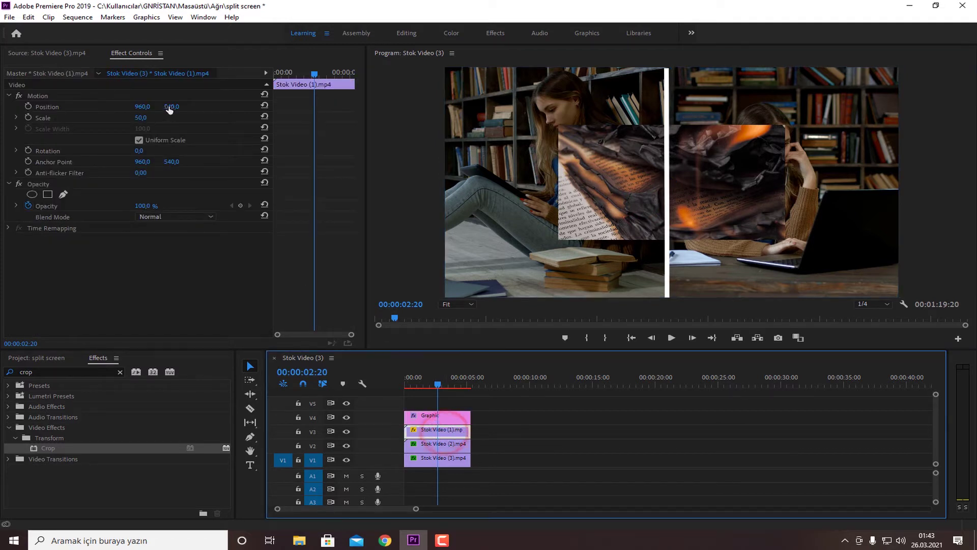
left_click_drag(171, 106, 239, 106)
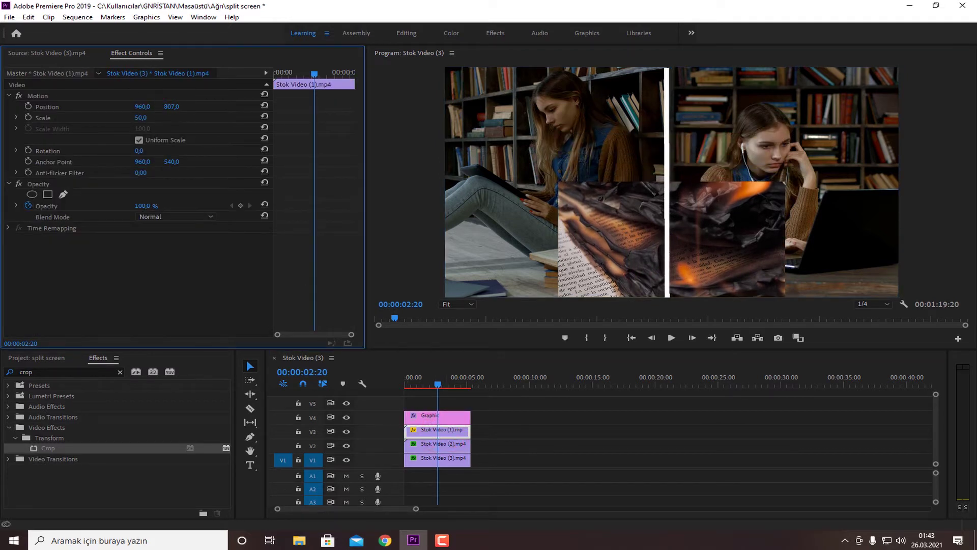
left_click_drag(142, 106, 386, 106)
mouse_move(171, 107)
left_mouse_down()
mouse_move(145, 106)
mouse_move(142, 117)
left_mouse_up()
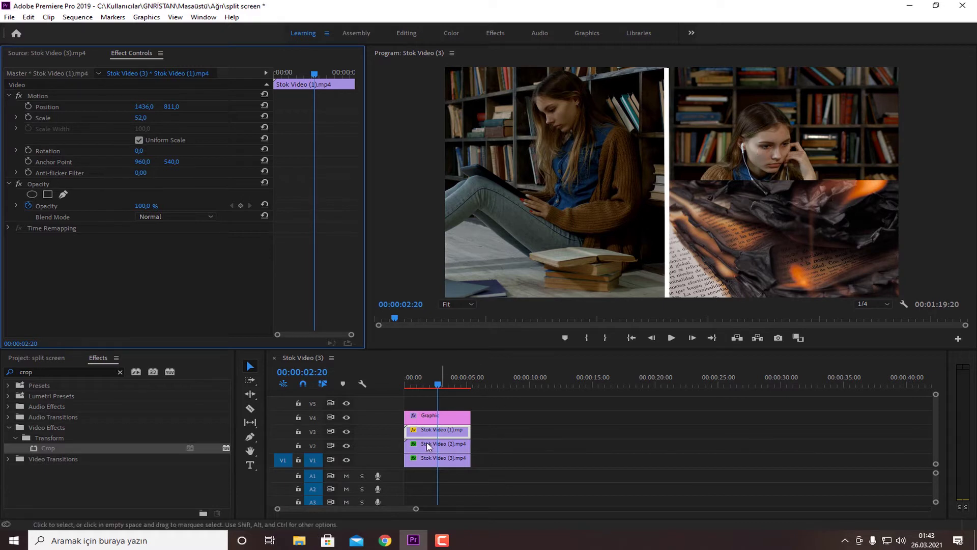
Identify the clip on V2 by toggling its track visibility, and set the scale of Stok Video (2) to 50
left_click(347, 446)
left_click(346, 447)
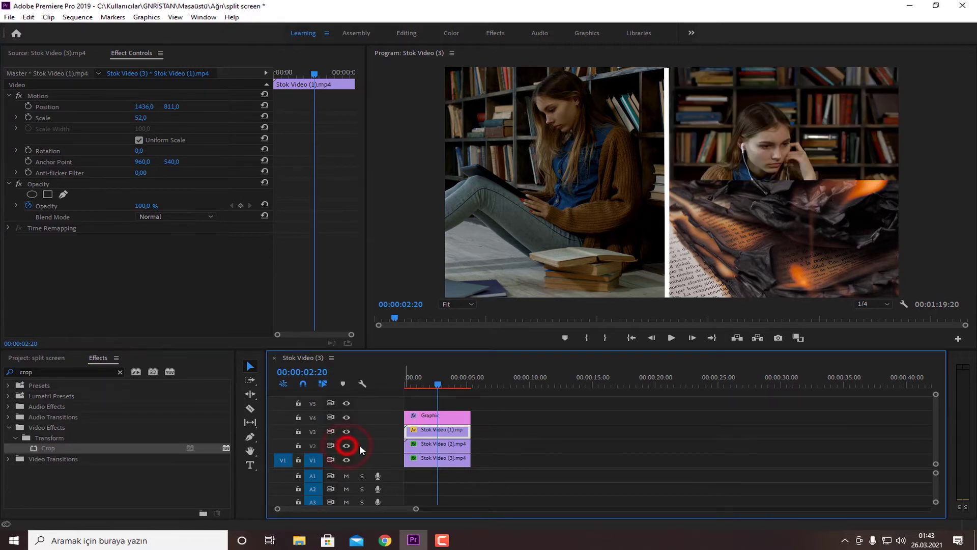
left_click(451, 445)
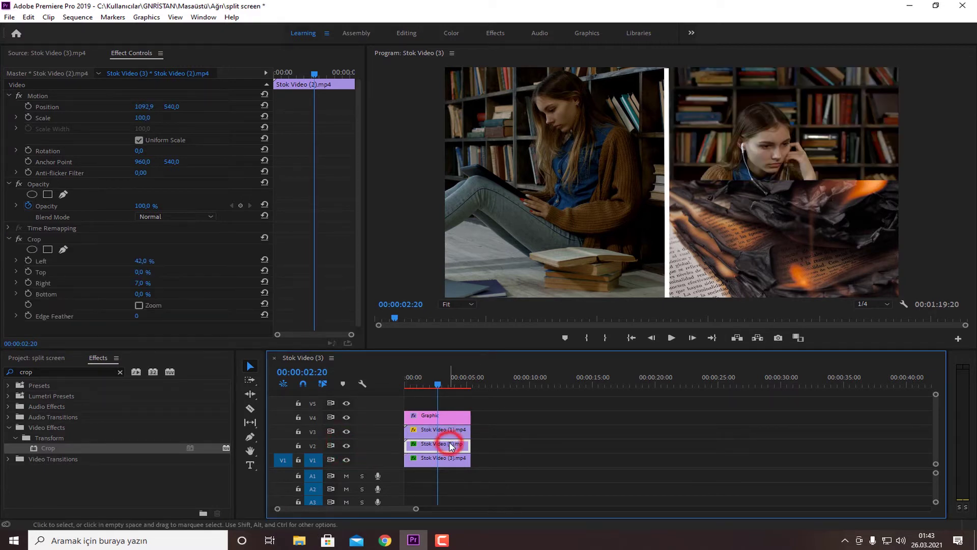
left_click(145, 118)
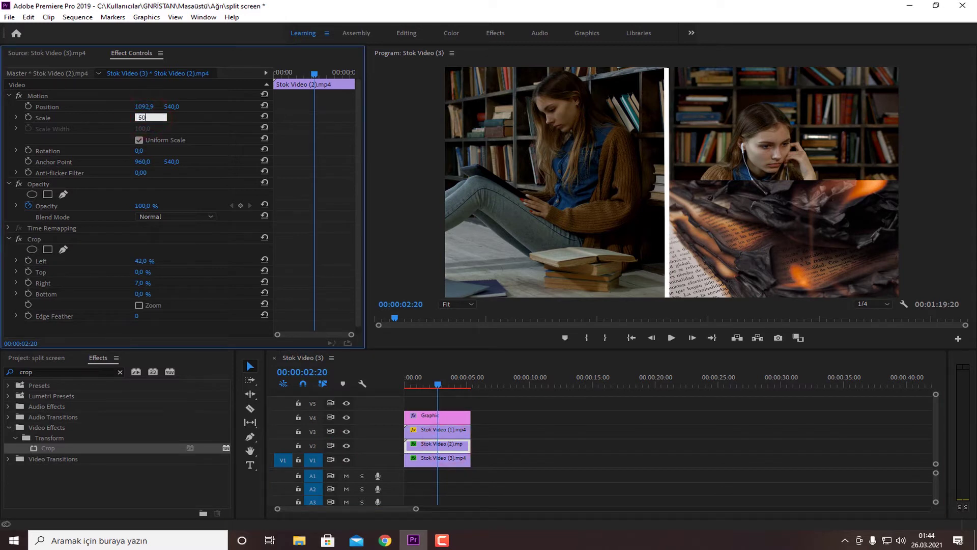
key("Return")
left_click(740, 156)
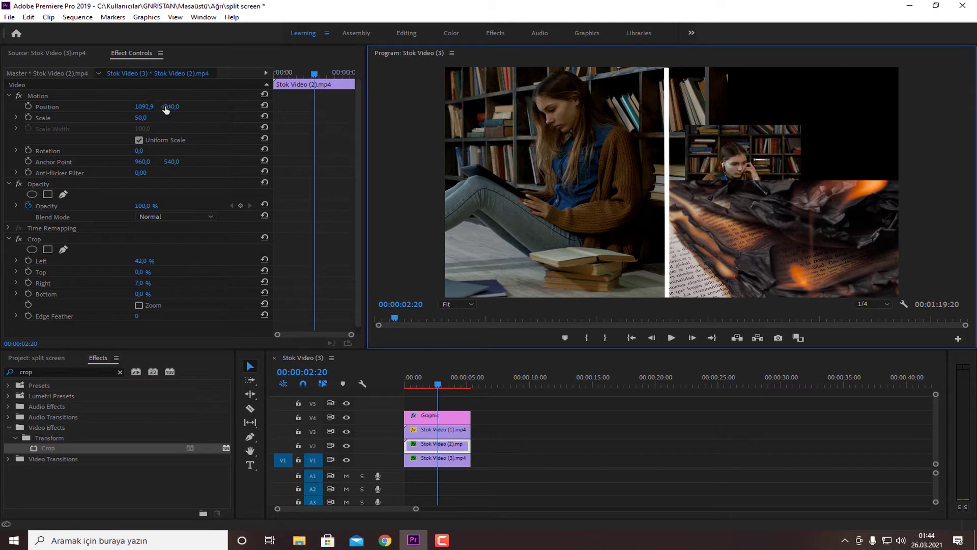
Position Stok Video (2) at about 1436, 273 in the frame's upper right and bring its left and right crop to 0%
left_click_drag(171, 107, 63, 107)
left_click_drag(144, 107, 177, 106)
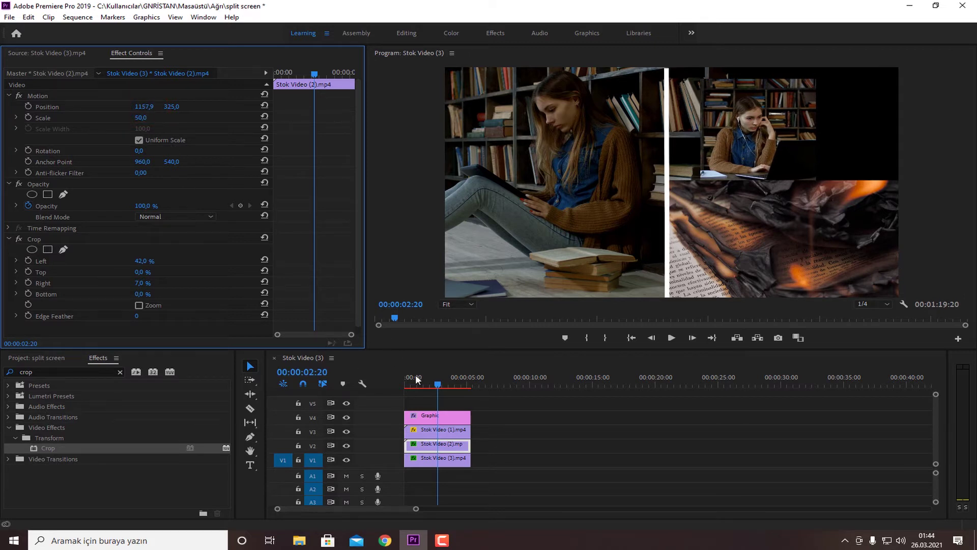
left_click(449, 442)
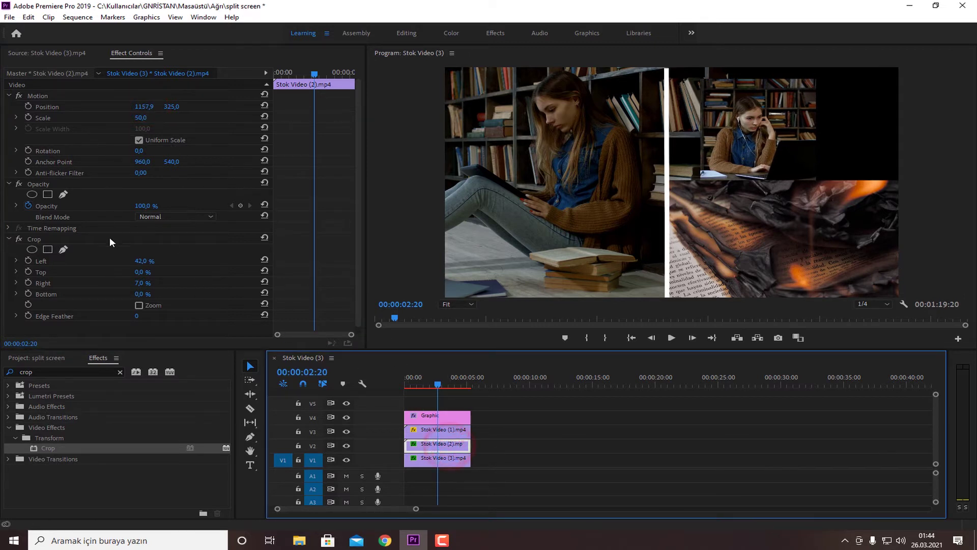
left_click(37, 242)
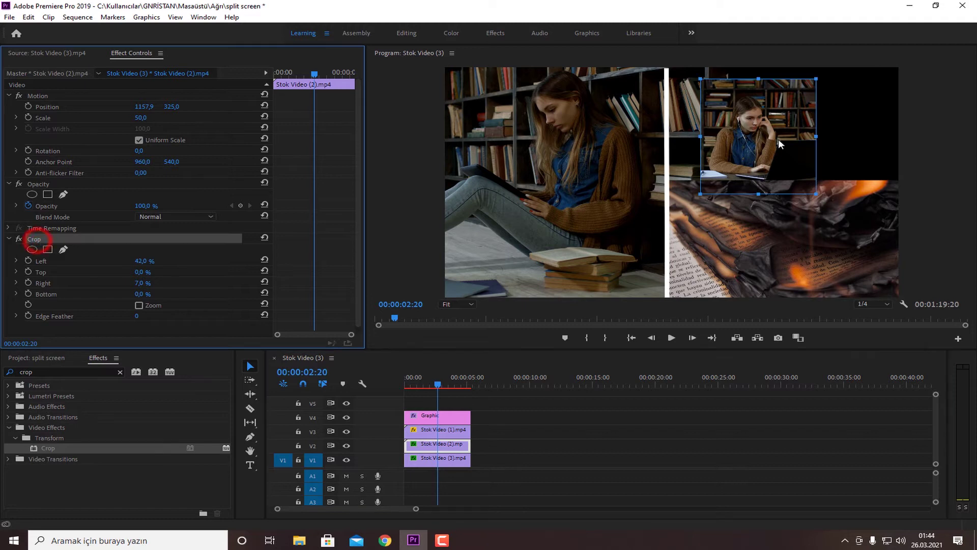
left_click_drag(816, 137, 851, 136)
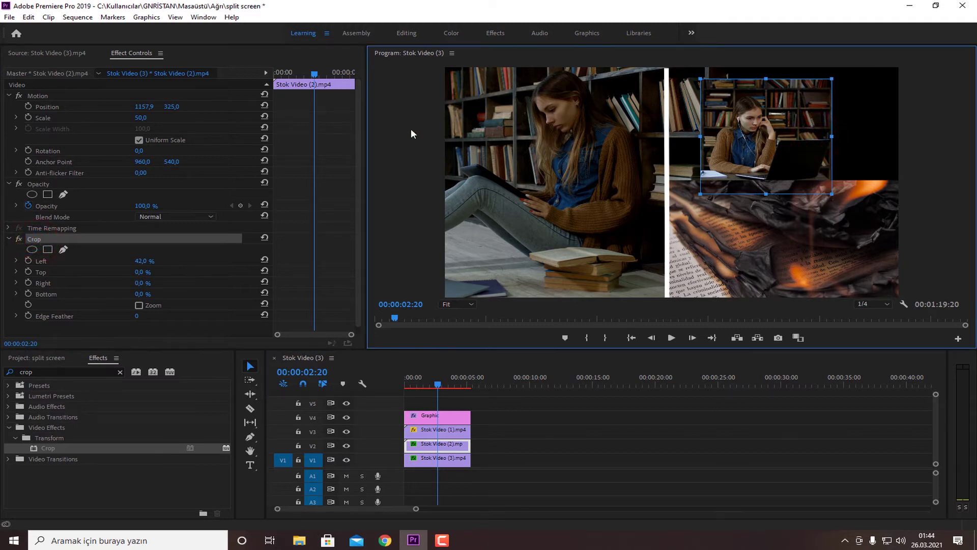
left_click_drag(171, 108, 157, 108)
left_click_drag(766, 125, 833, 125)
left_click_drag(767, 125, 668, 125)
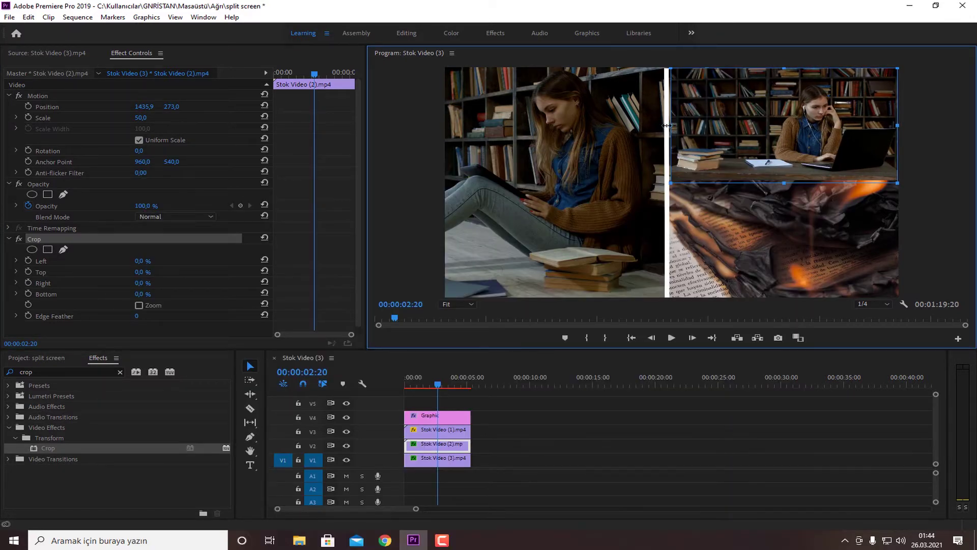
Set the scale of Stok Video (2) to 52
left_click(141, 118)
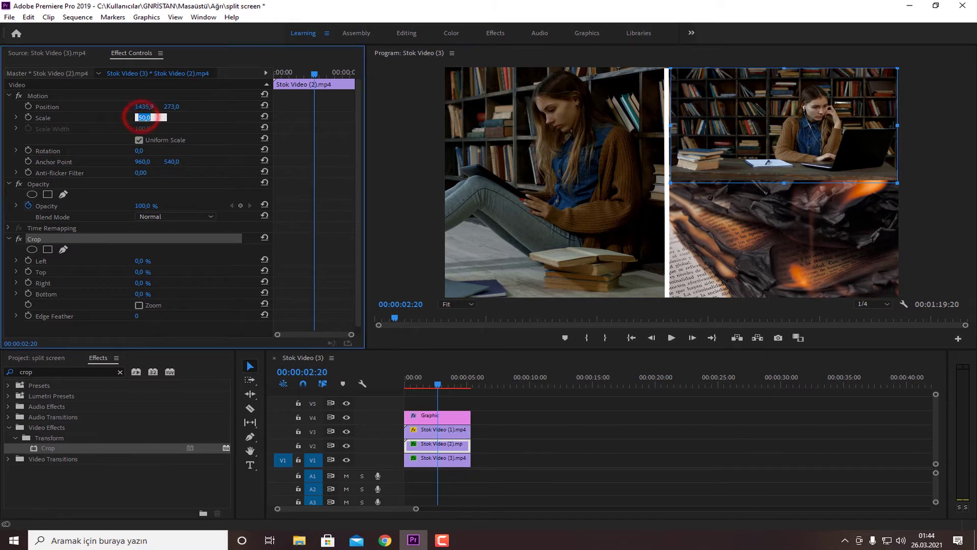
type("52")
key("Return")
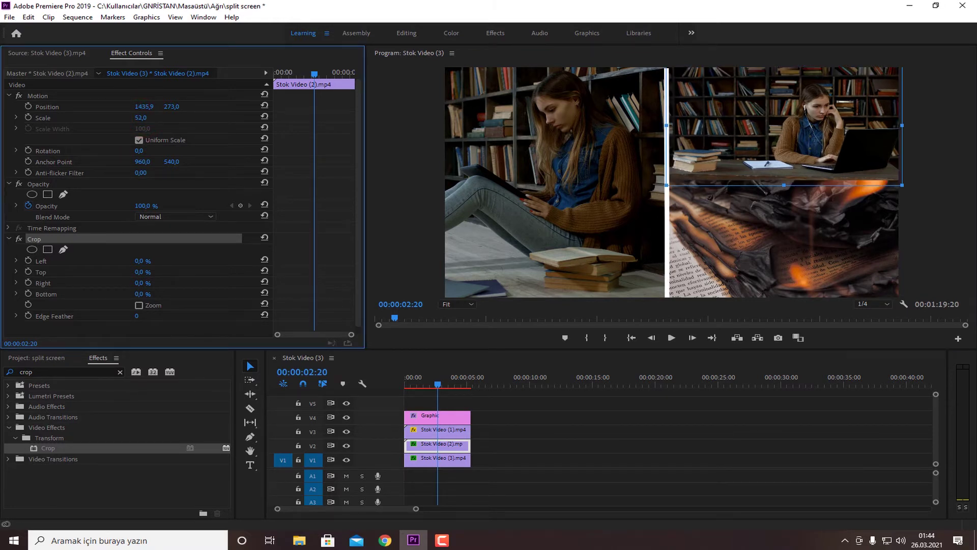
left_click(954, 164)
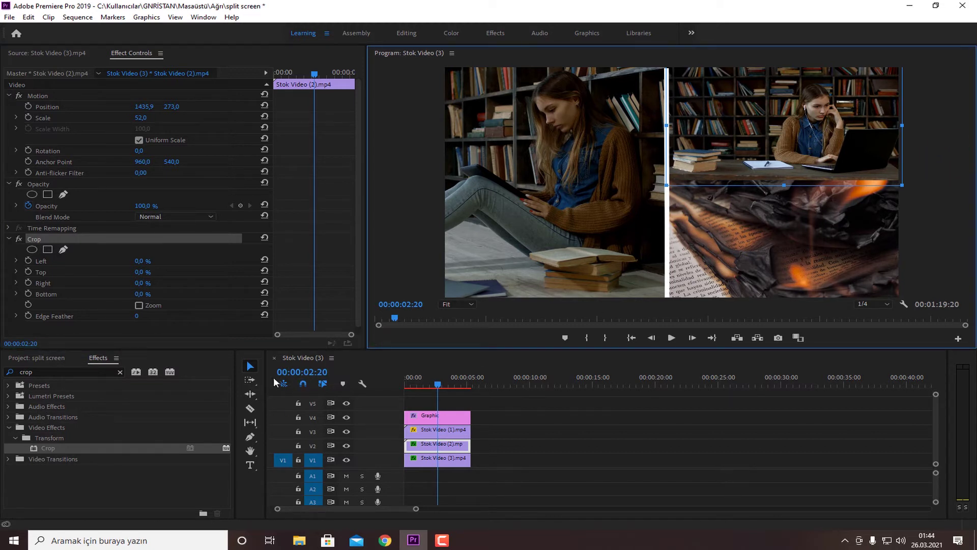
With the Pen tool, add a horizontal divider line to the Graphic clip, from the vertical line to the frame's right edge between the two smaller videos
left_click(250, 437)
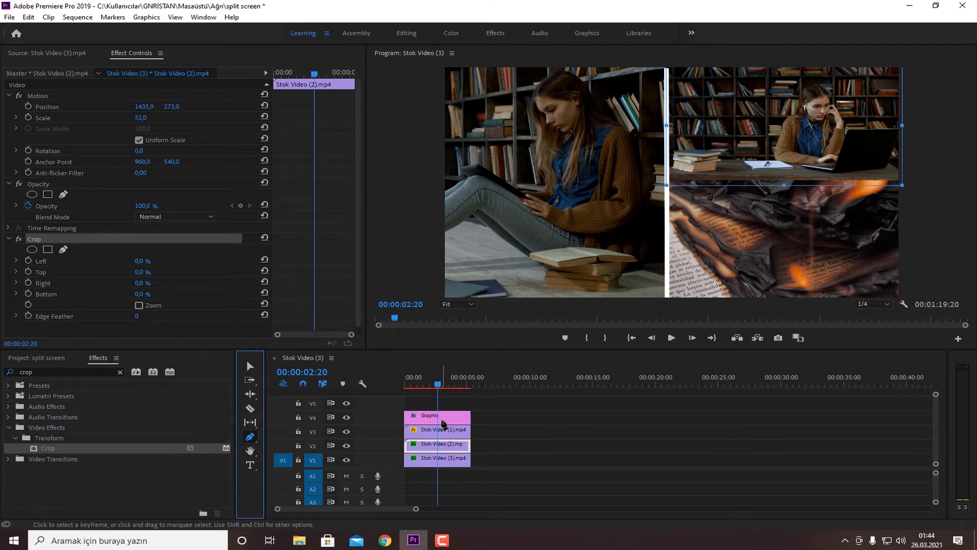
left_click(452, 349)
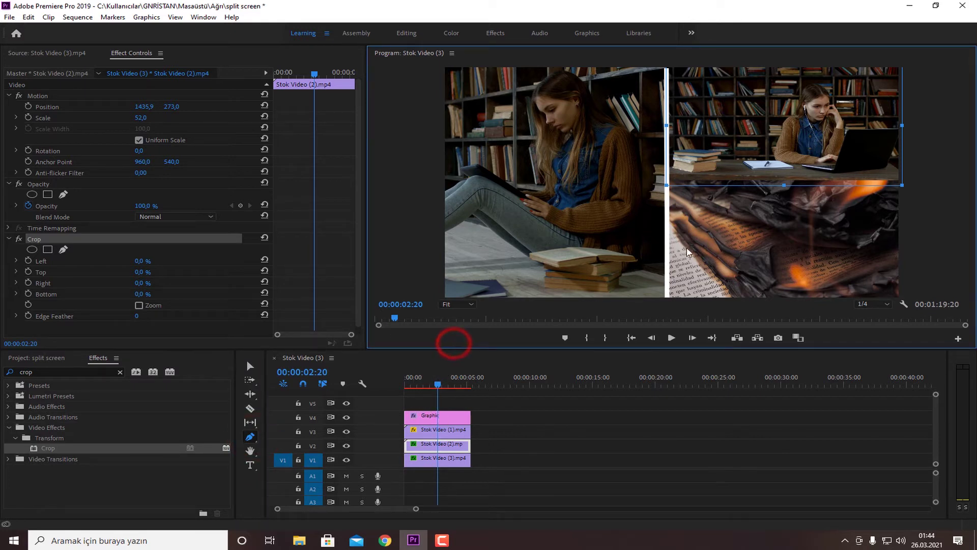
left_click(250, 365)
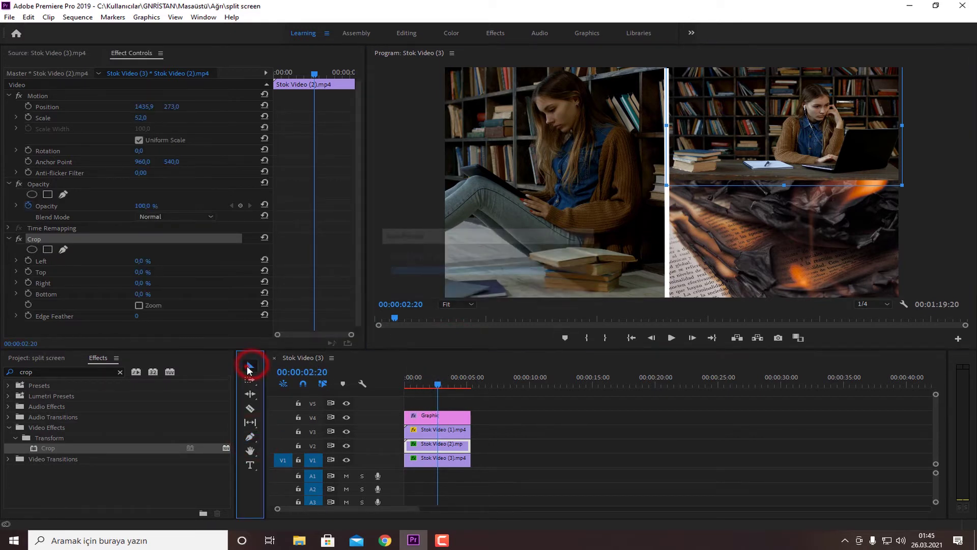
left_click(437, 419)
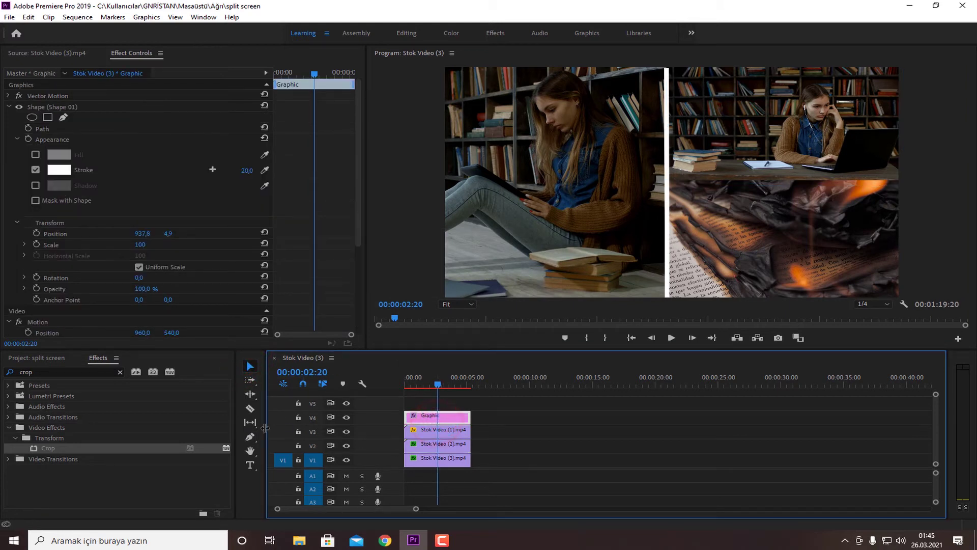
left_click(250, 437)
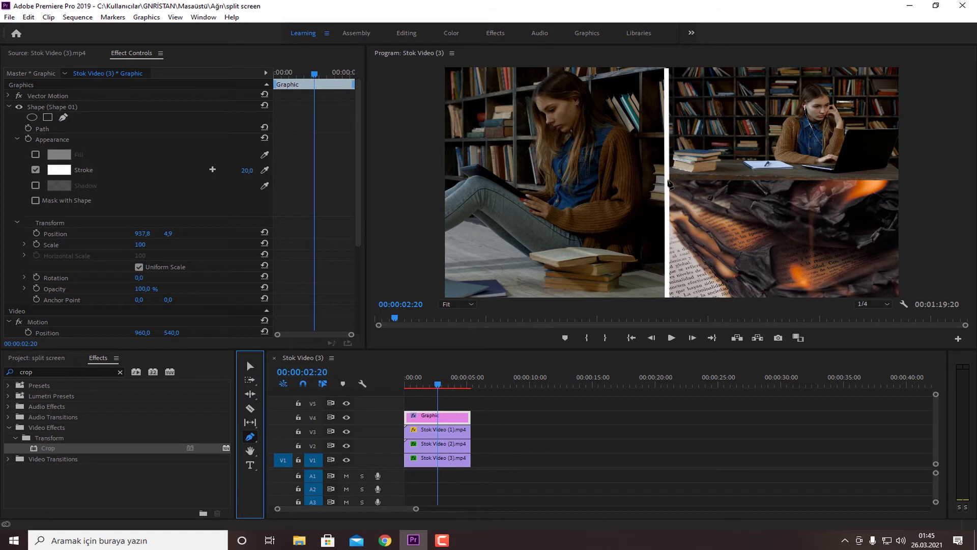
left_click(667, 180)
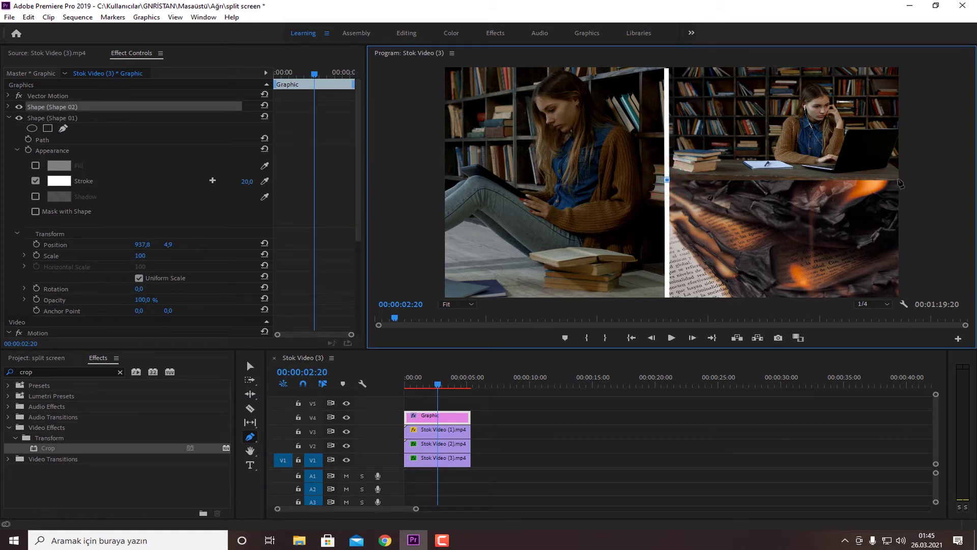
left_click(900, 181)
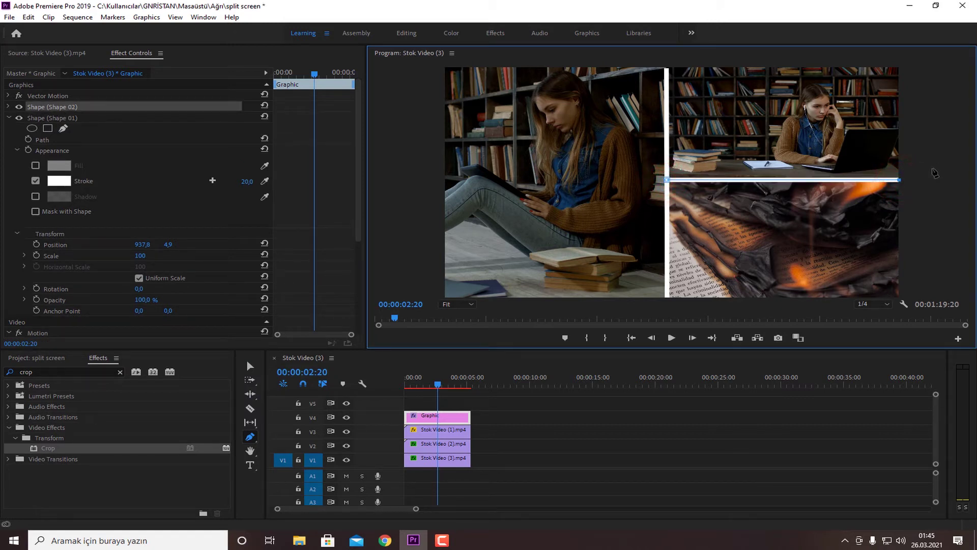
left_click(250, 365)
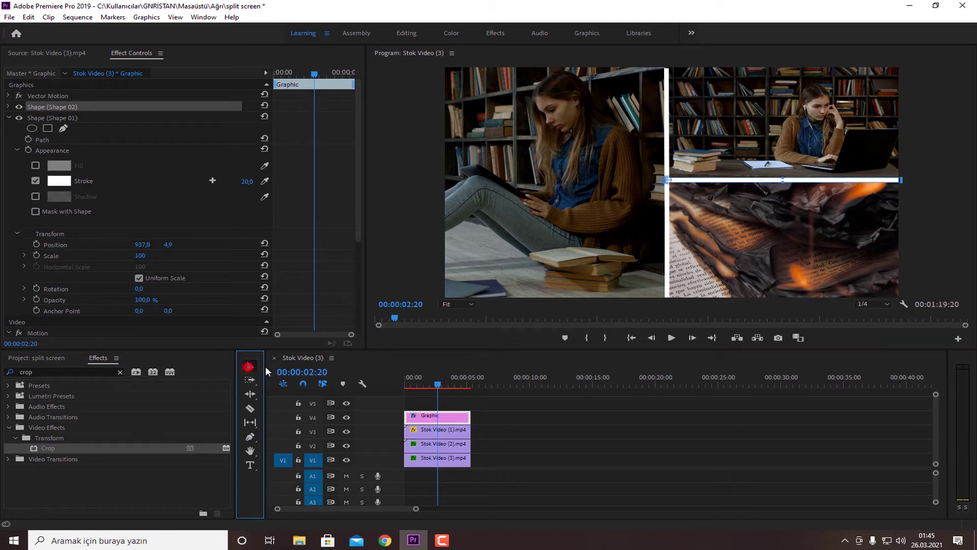
Render the sequence and set the program playback resolution to 1/2
left_click(430, 356)
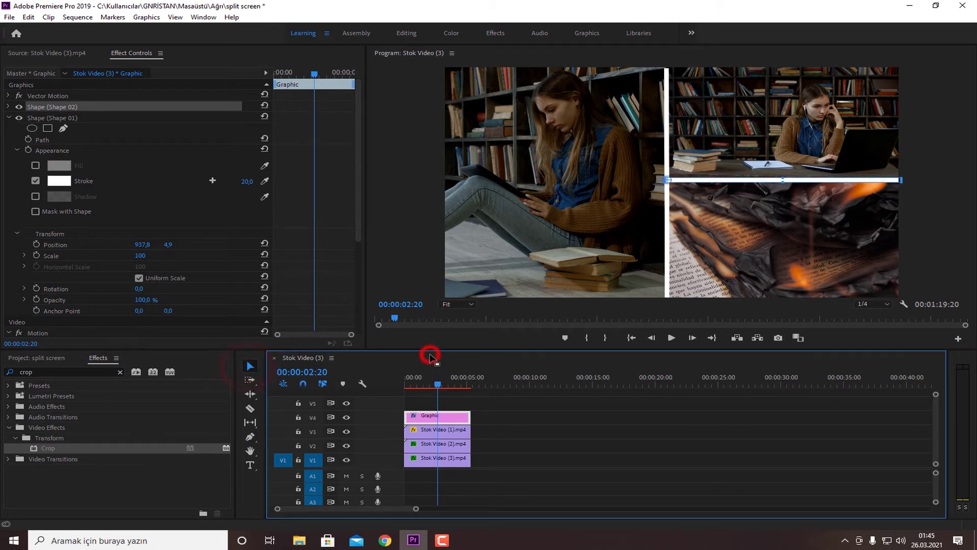
left_click(484, 337)
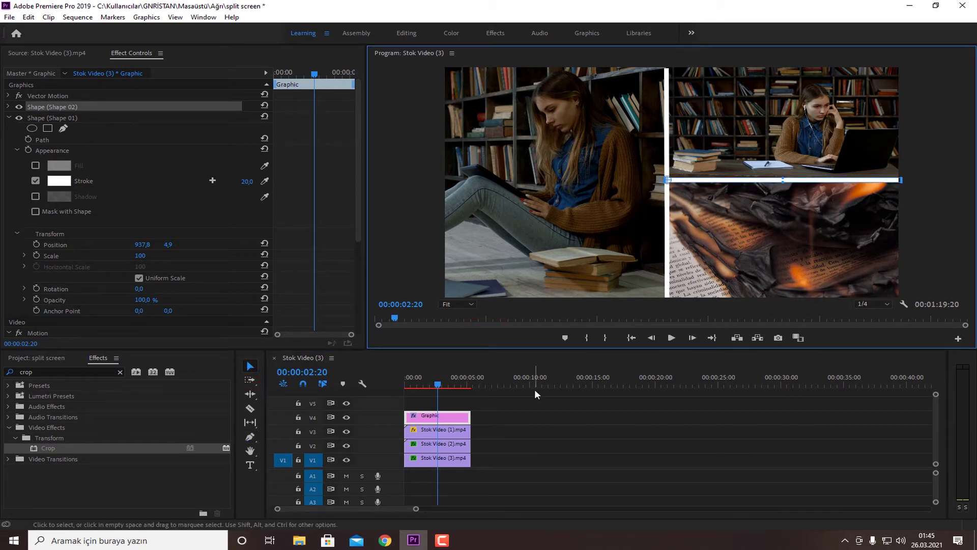
key("Return")
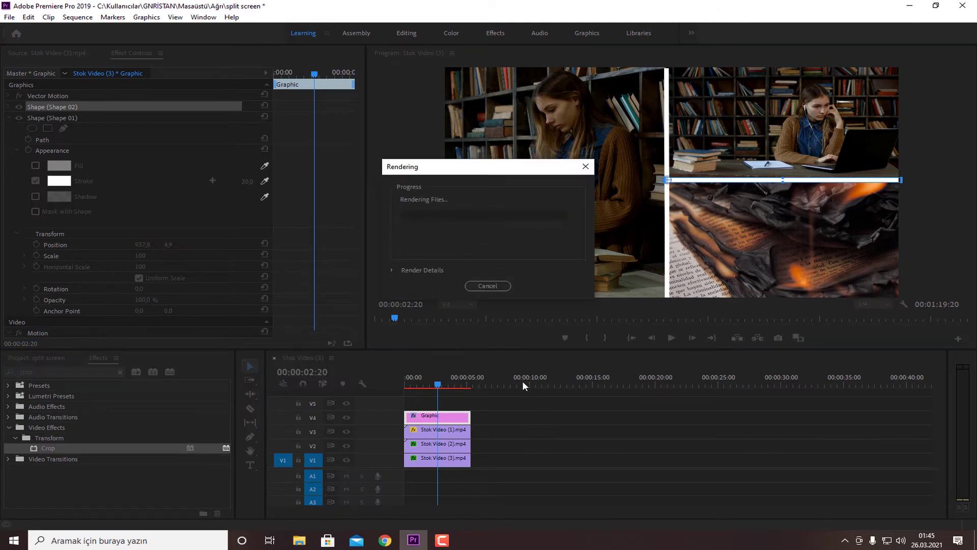
left_click(874, 304)
left_click(878, 325)
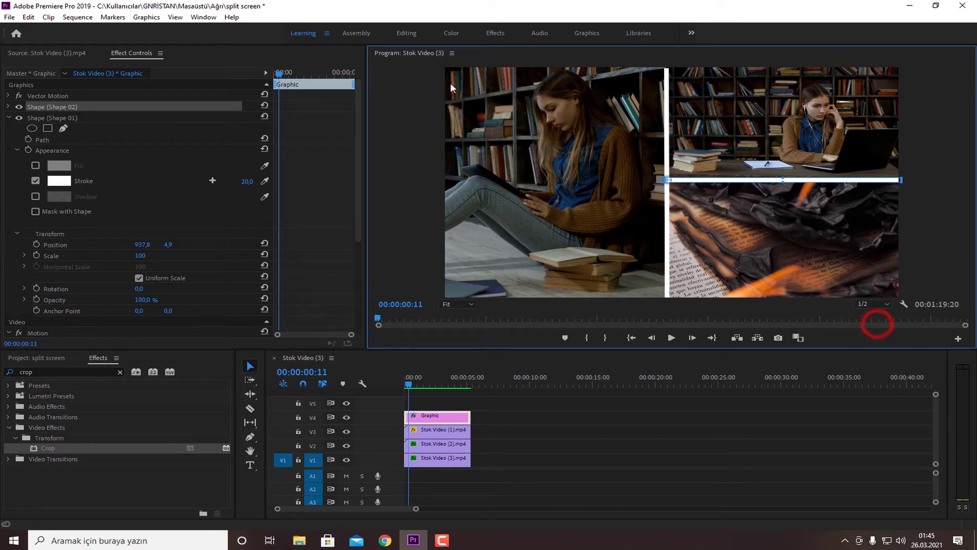
Maximize the program monitor and play back the three-clip split screen
double_click(470, 53)
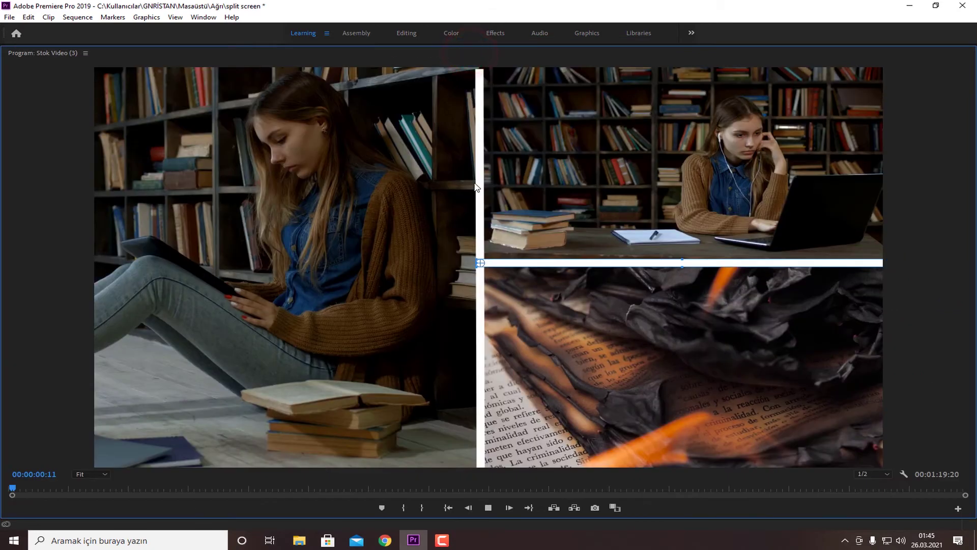
key("space")
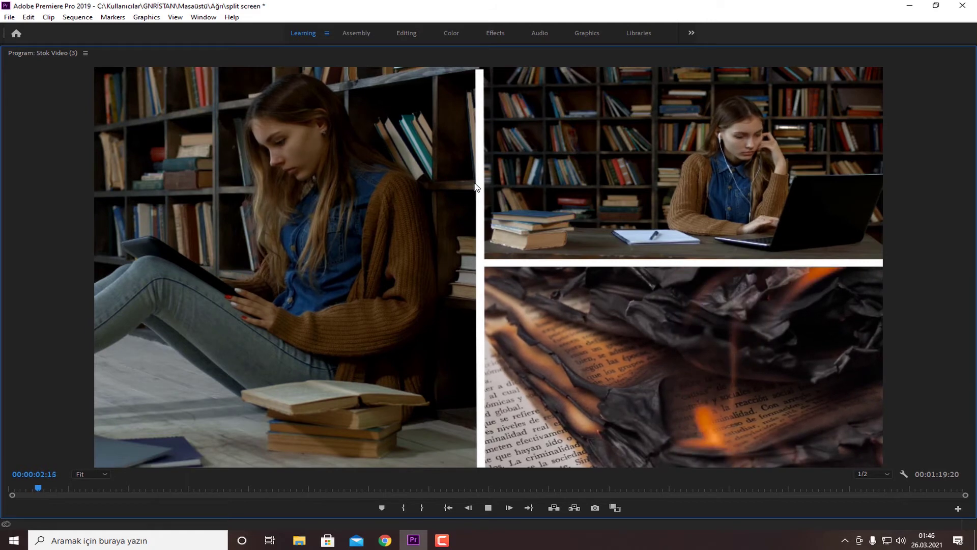
key("space")
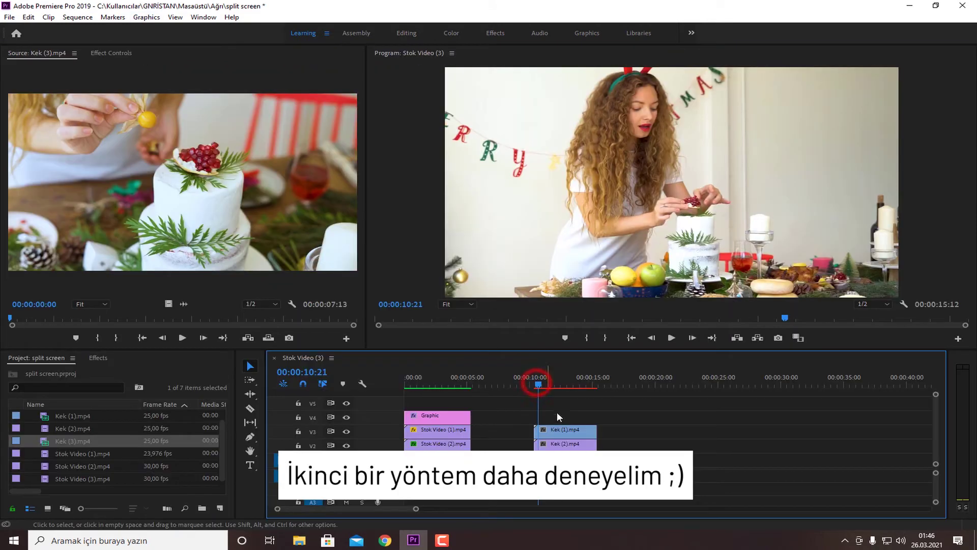
Search the effects for "radial" and apply the Radial Wipe video effect twice to the Kek (1) clip on V3
left_click(97, 358)
left_click(62, 373)
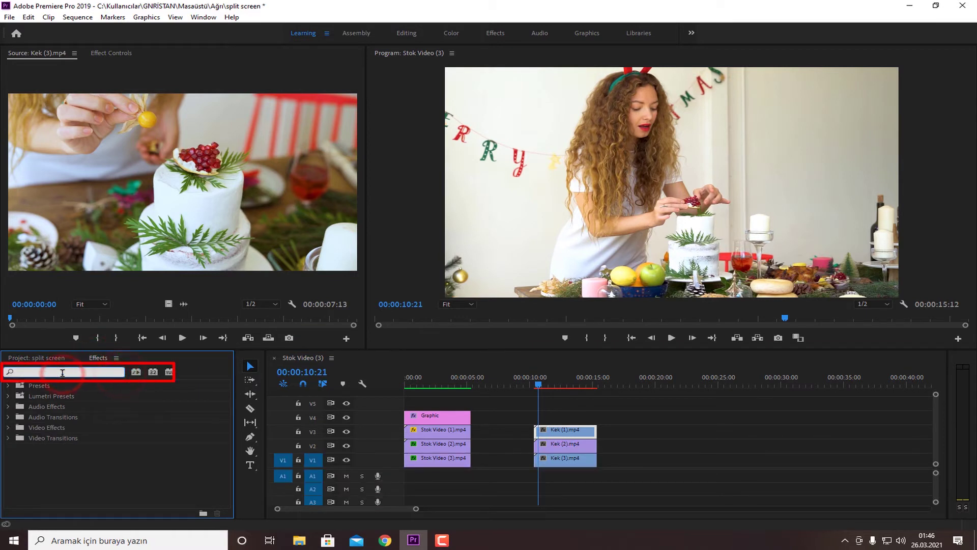
type("radi")
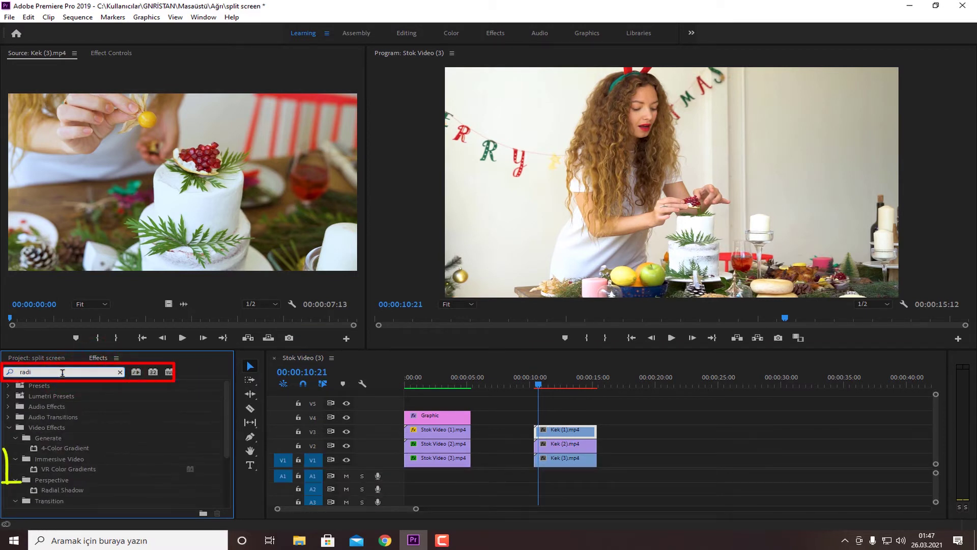
type("al")
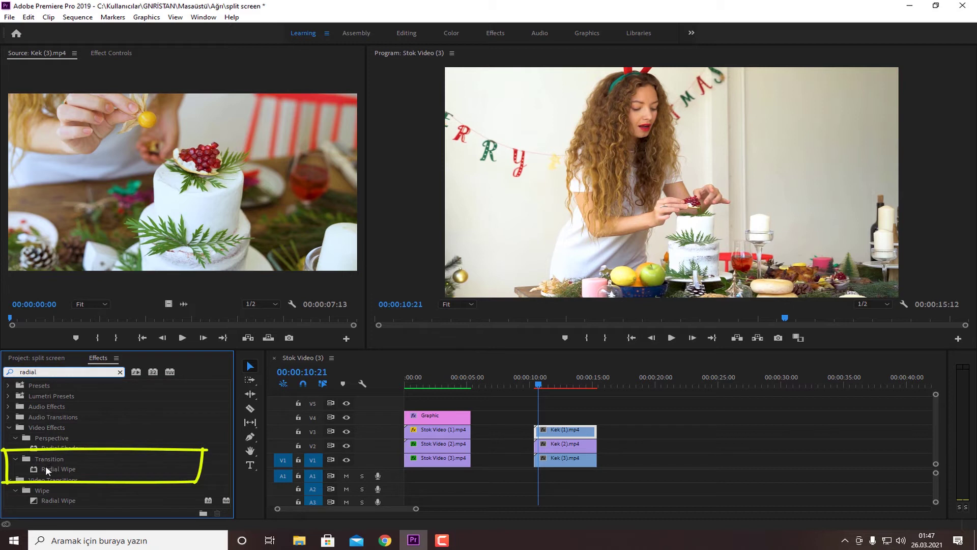
left_click(46, 468)
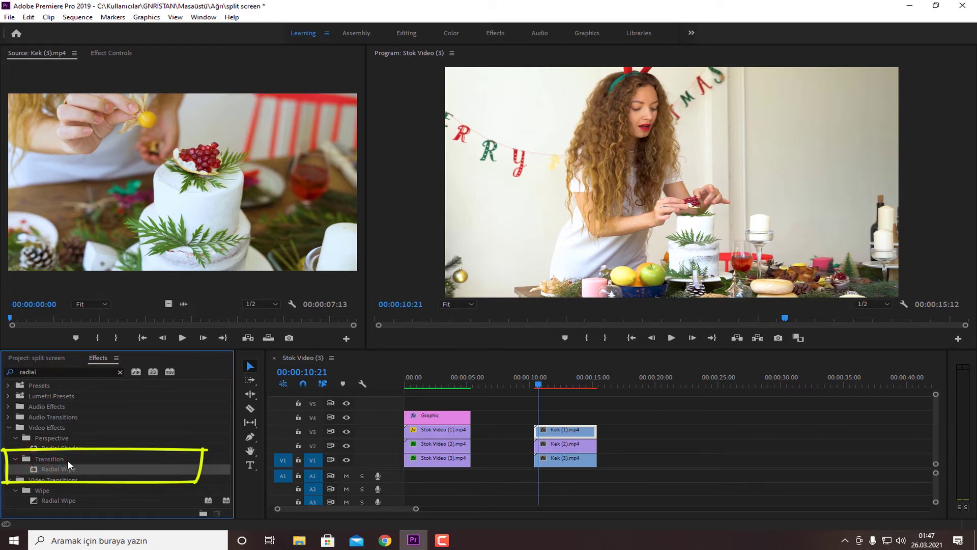
left_click_drag(33, 469, 545, 430)
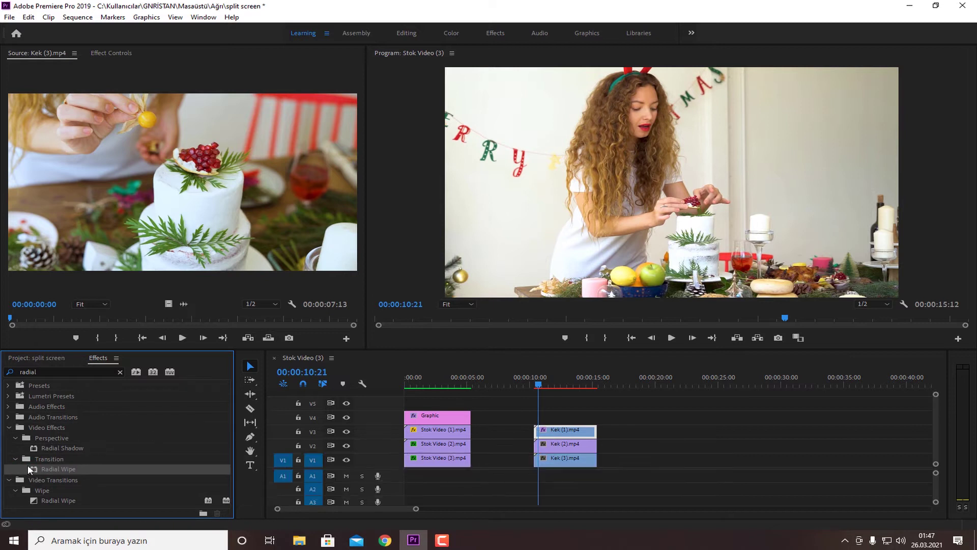
left_click_drag(450, 445, 563, 431)
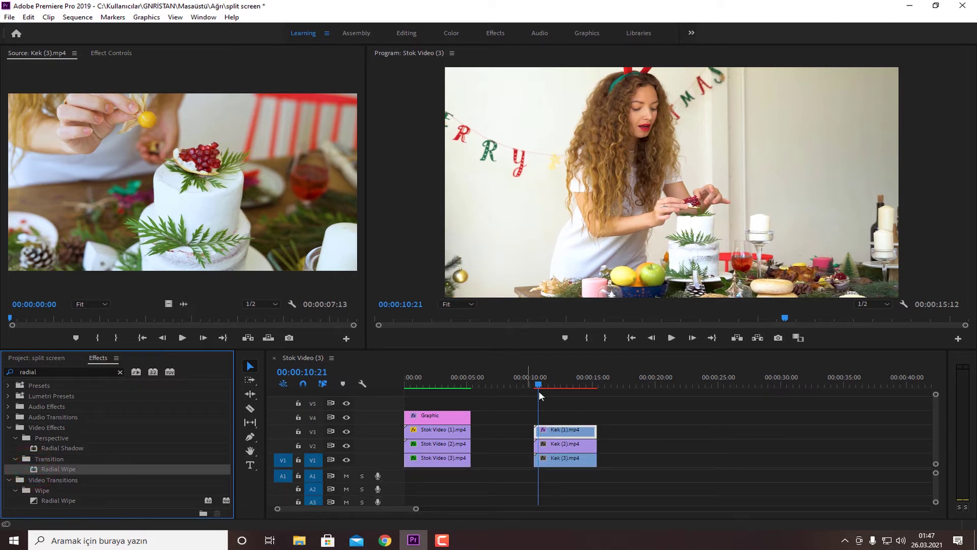
In Kek (1)'s first Radial Wipe, set Transition Completion to 50%, Start Angle to 131° and Wipe Center to 960, 1228
left_click(585, 431)
left_click(111, 53)
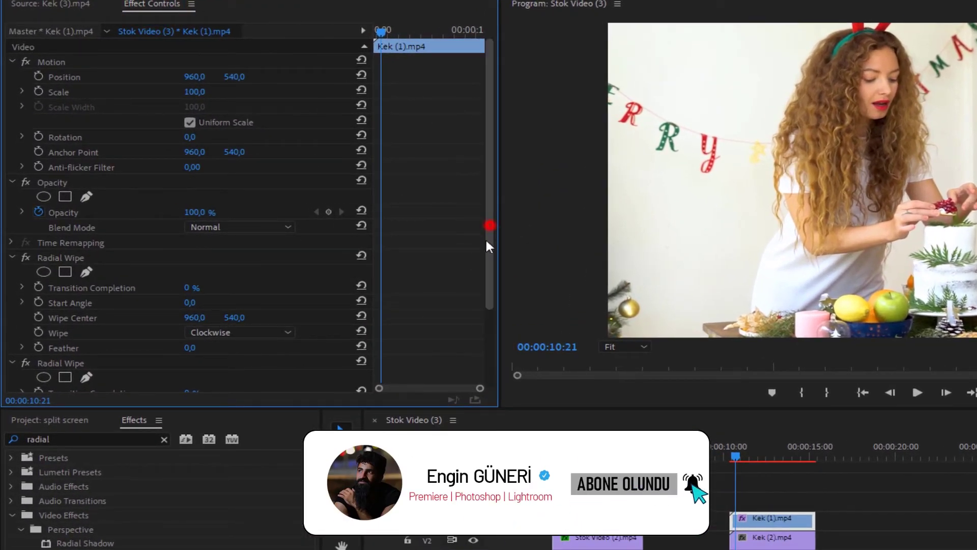
left_click_drag(488, 225, 487, 301)
left_click(187, 191)
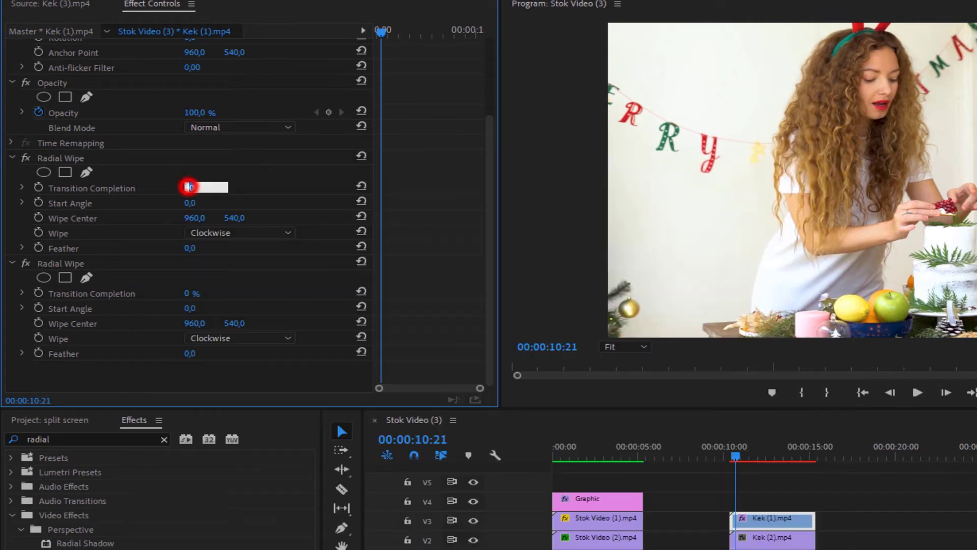
type("50")
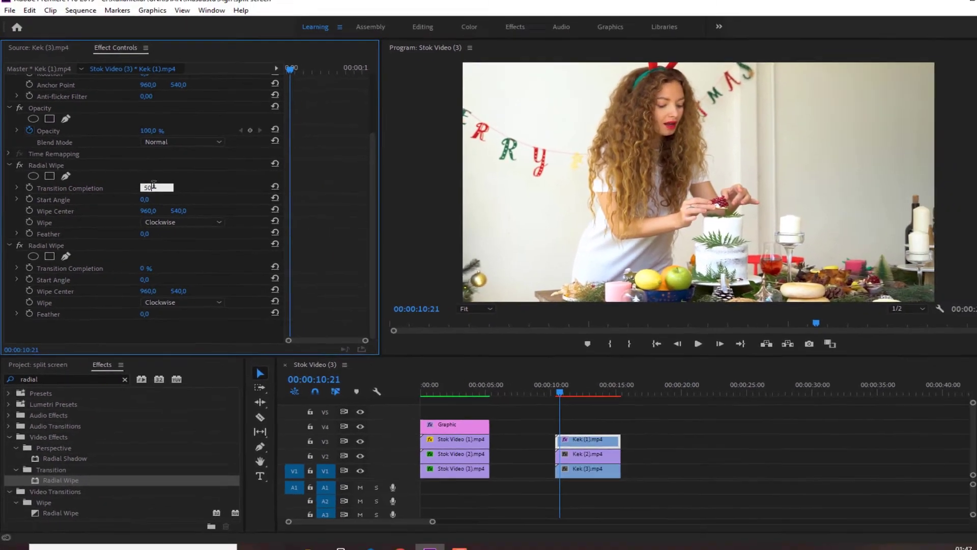
key("Return")
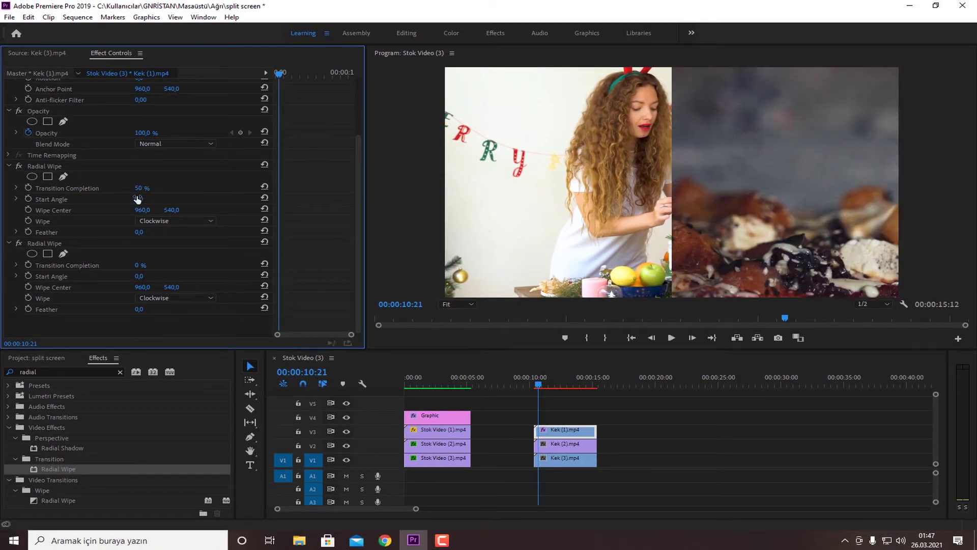
left_click_drag(139, 198, 525, 213)
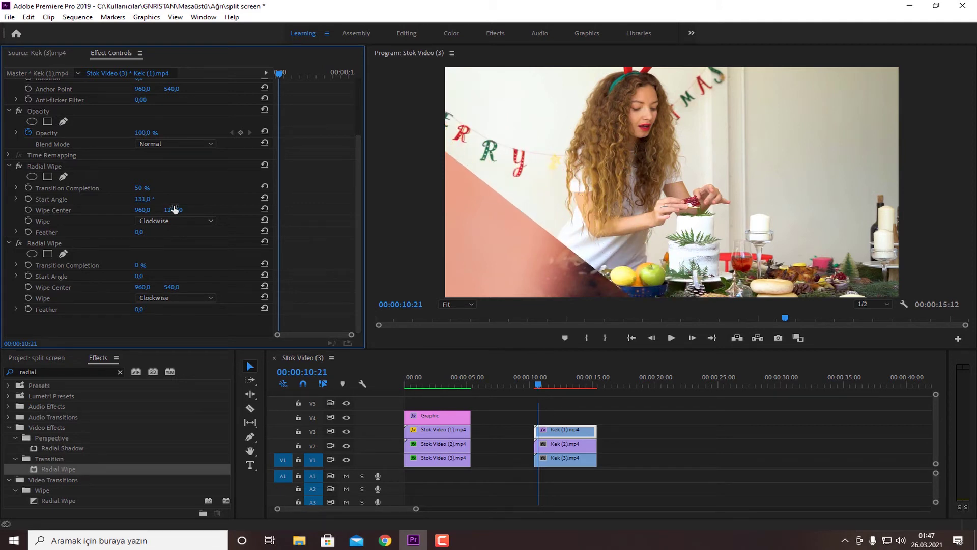
In Kek (1)'s second Radial Wipe, set Transition Completion to 50%, Start Angle to -49° and Wipe Center to 960, -113
left_click(139, 265)
key("Return")
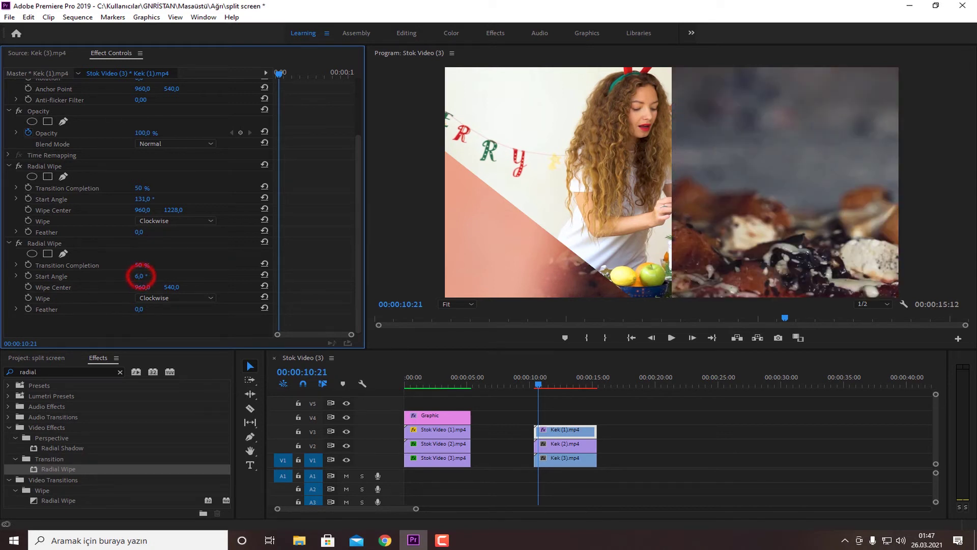
left_click_drag(141, 278, 115, 278)
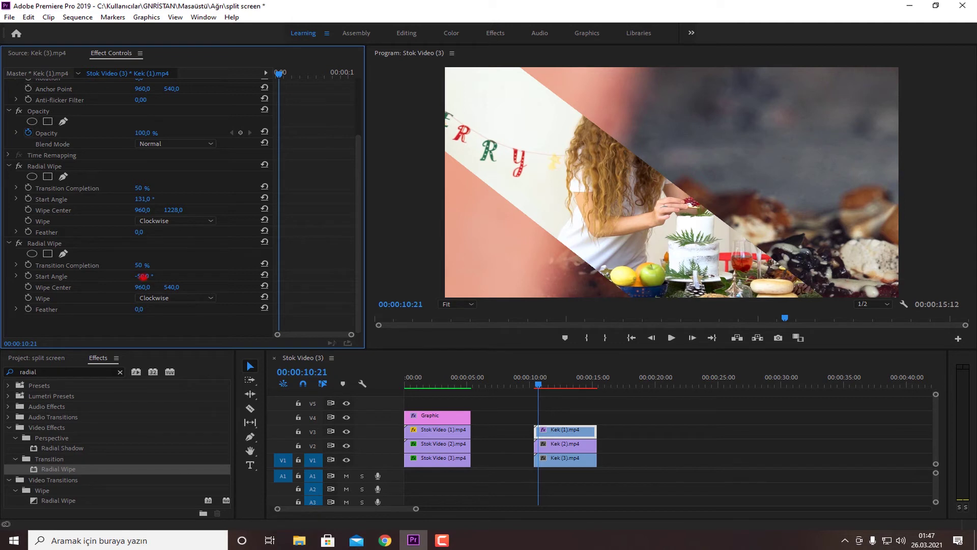
left_click(143, 276)
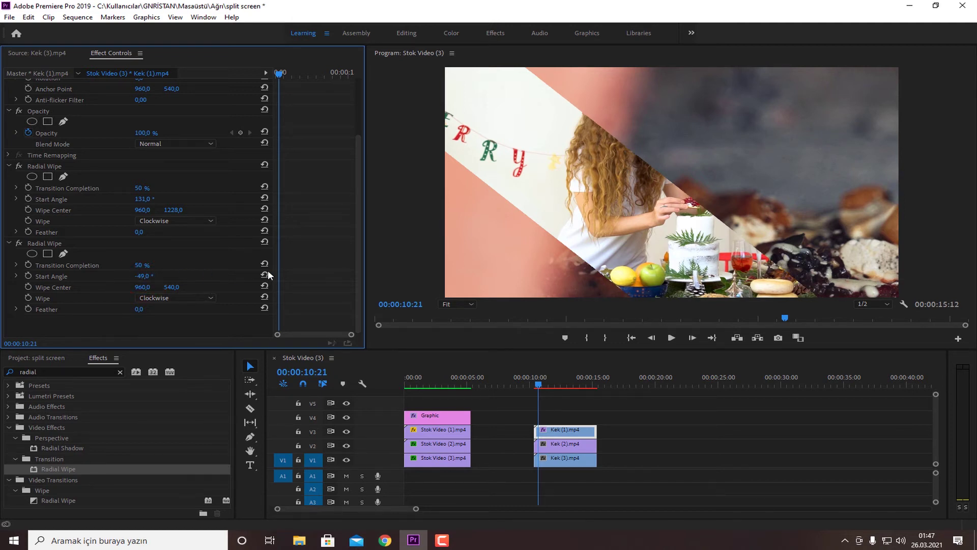
left_click_drag(171, 287, 21, 286)
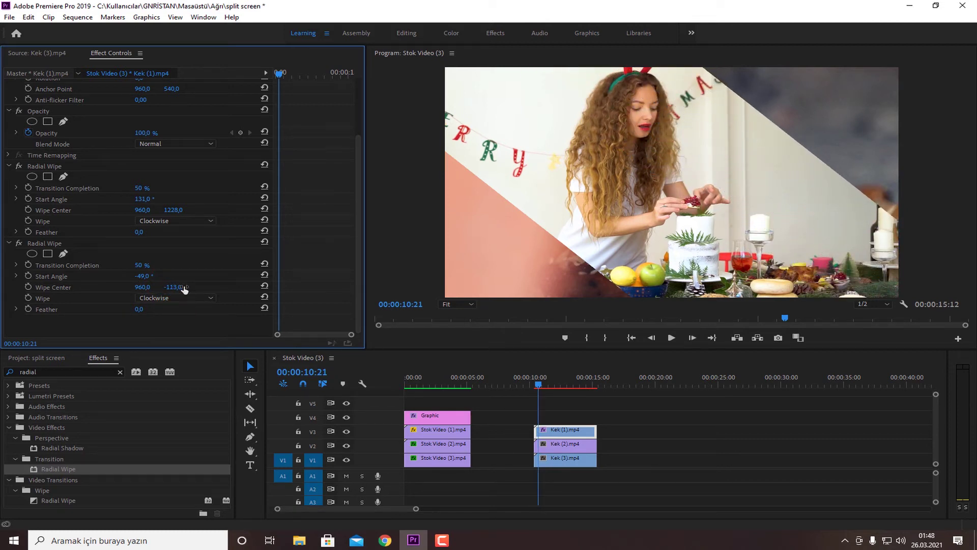
Scale the Kek (2) clip on V2 to 37 and position it at 232, 801 to fill the lower-left area
left_click(554, 448)
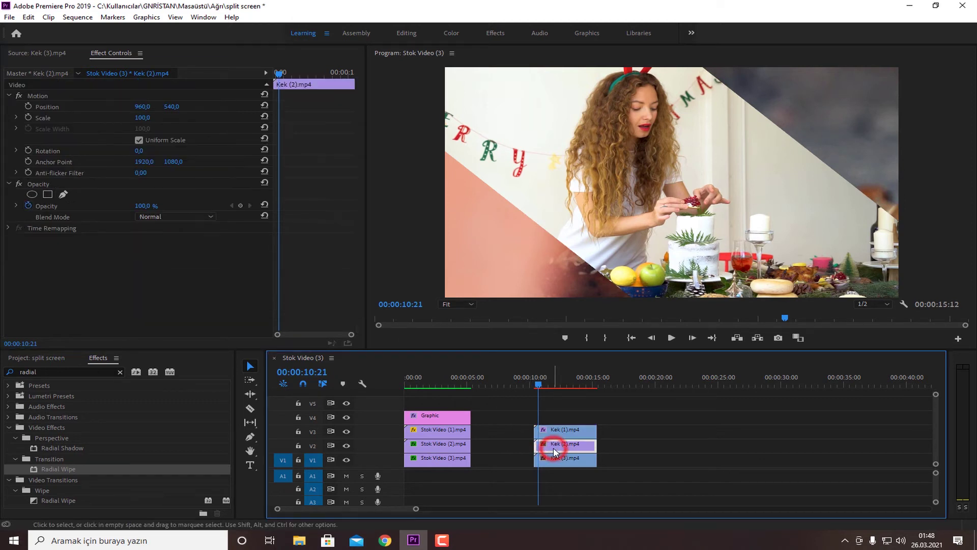
left_click(143, 118)
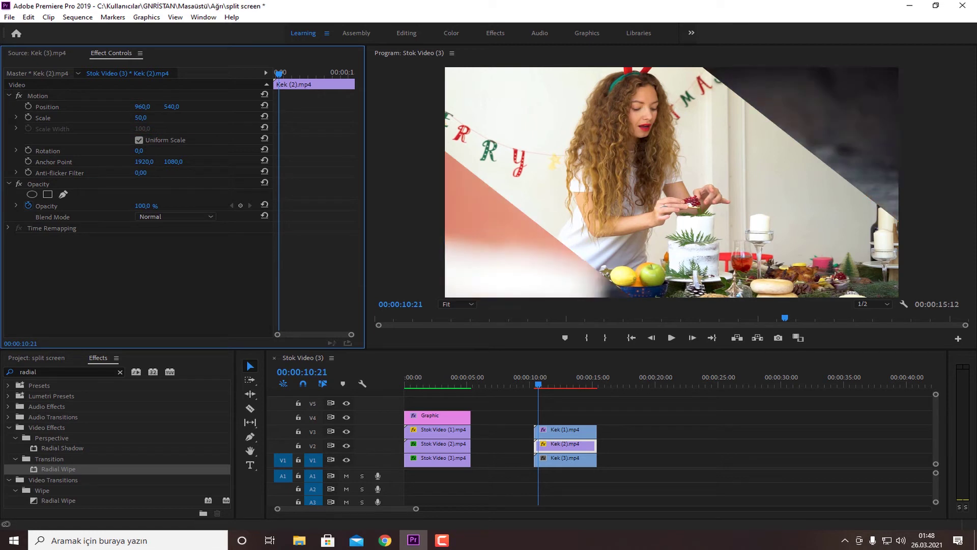
left_click_drag(176, 111, 379, 111)
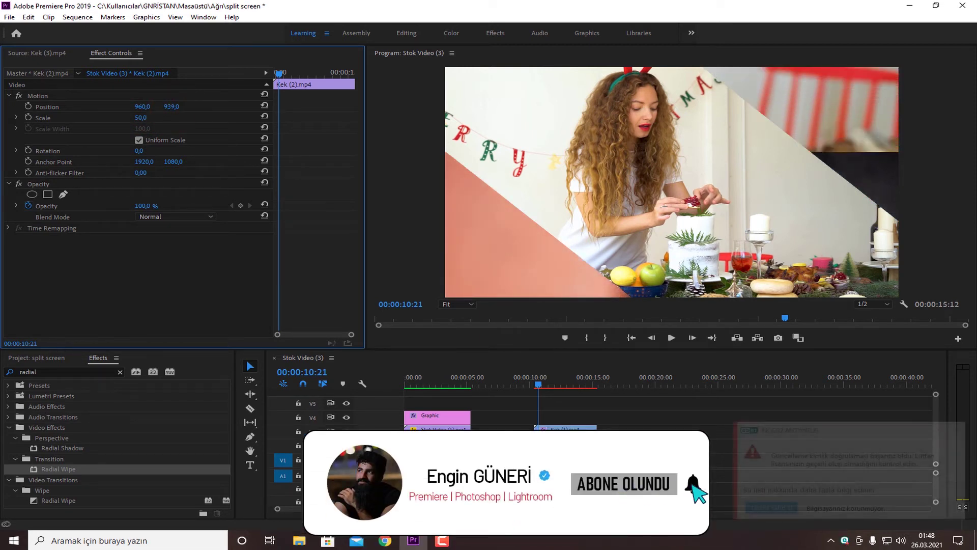
left_click_drag(141, 107, 11, 107)
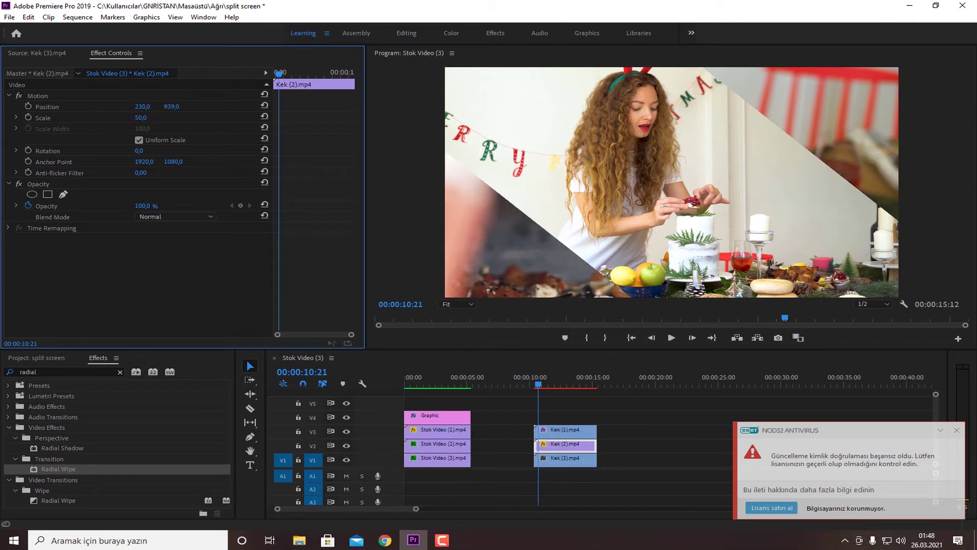
mouse_move(138, 119)
left_mouse_down()
mouse_move(169, 108)
mouse_move(105, 108)
mouse_move(140, 120)
mouse_move(173, 107)
mouse_move(146, 107)
left_mouse_up()
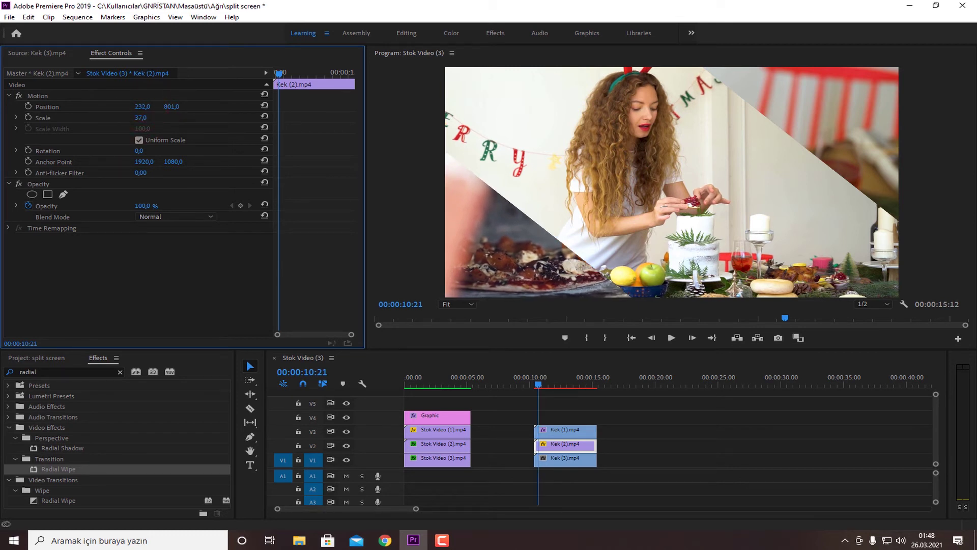
Scale the Kek (3) clip on V1 to 75 and position it at 1665, 347 to fill the upper-right area
left_click(559, 458)
left_click(144, 117)
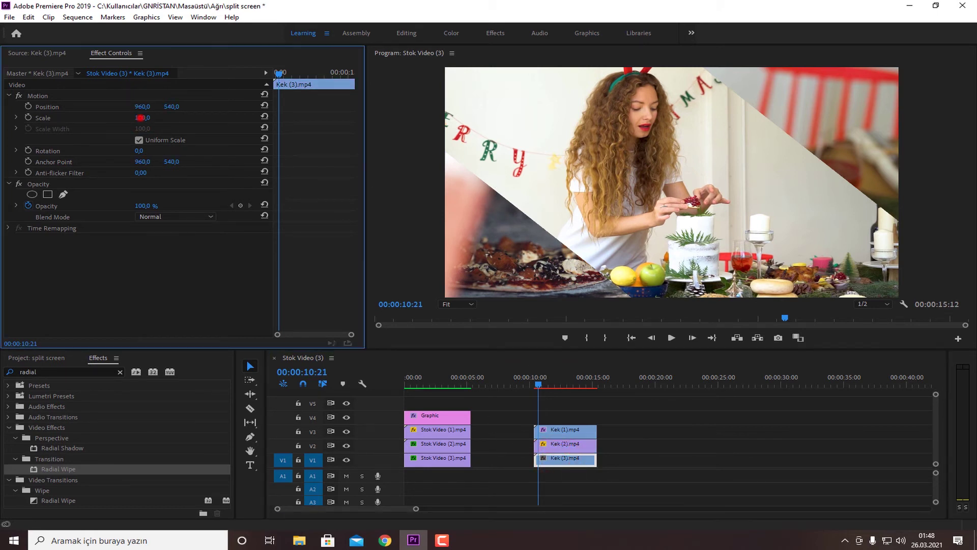
left_click(174, 106)
type("257")
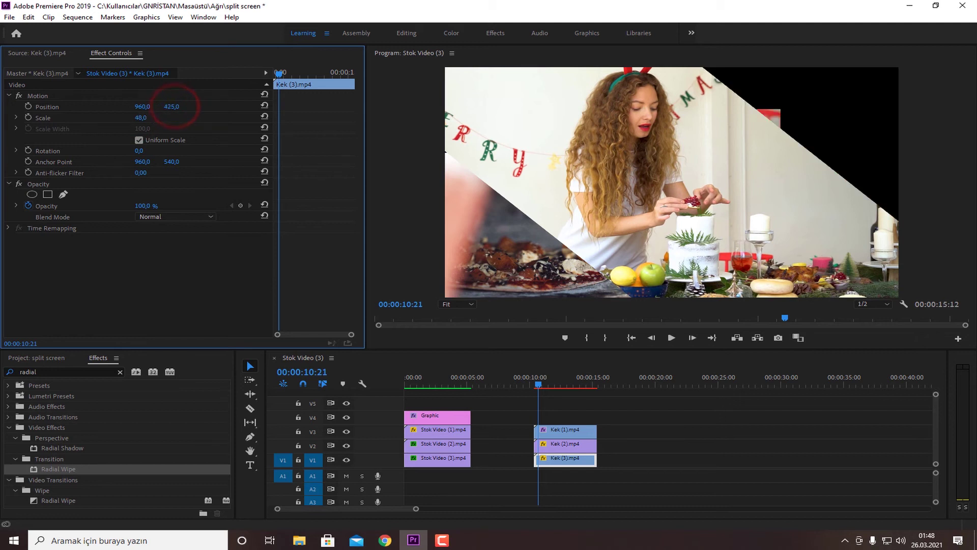
key("Return")
mouse_move(142, 107)
left_mouse_down()
mouse_move(326, 106)
mouse_move(156, 117)
mouse_move(170, 106)
mouse_move(142, 117)
mouse_move(146, 107)
mouse_move(179, 106)
left_mouse_up()
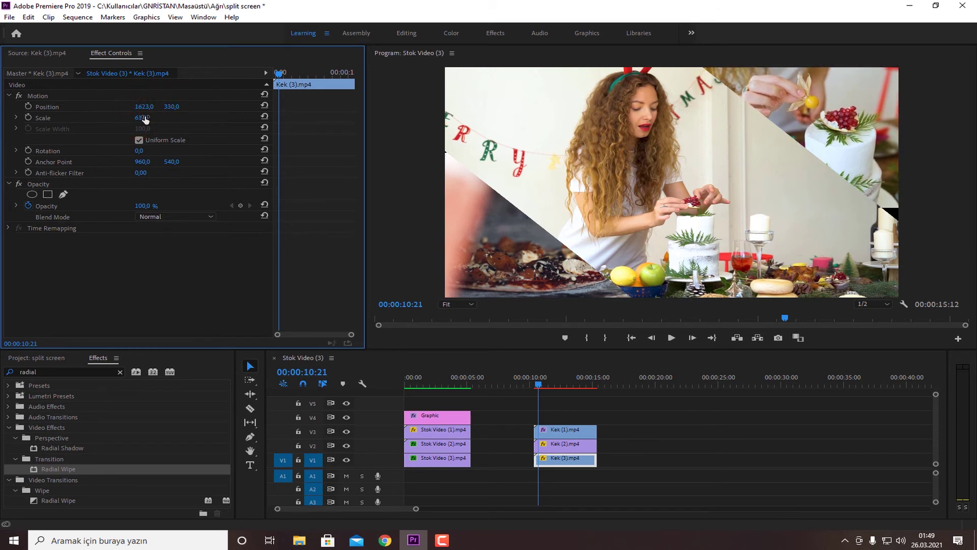
mouse_move(145, 117)
left_mouse_down()
mouse_move(178, 107)
mouse_move(152, 106)
left_mouse_up()
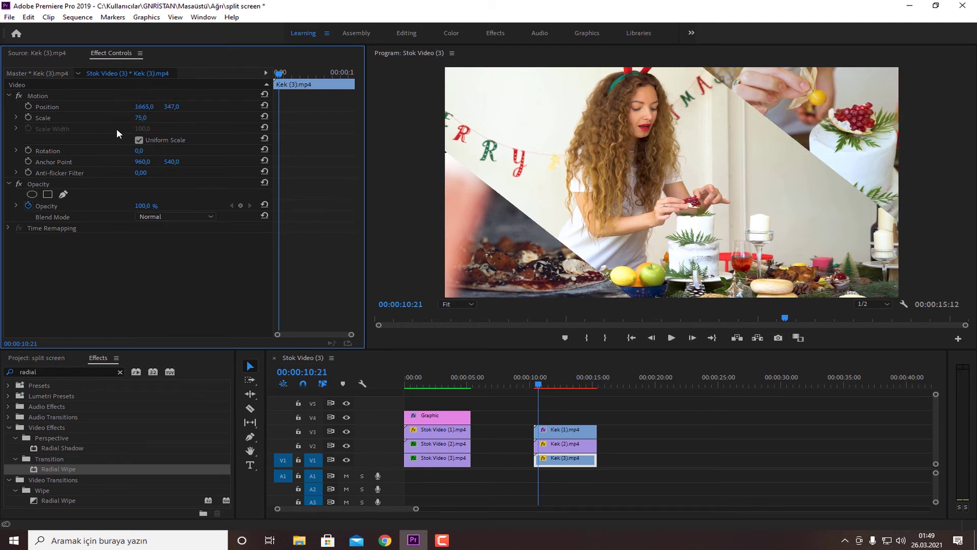
Draw a straight line with the Pen tool along the lower-left diagonal split, from the frame's left edge to its bottom edge
left_click(590, 434)
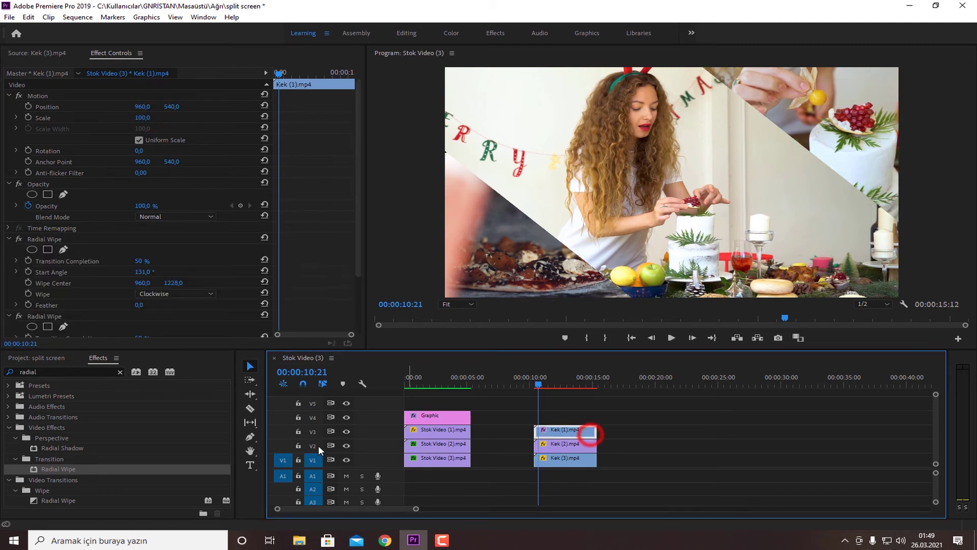
left_click(251, 436)
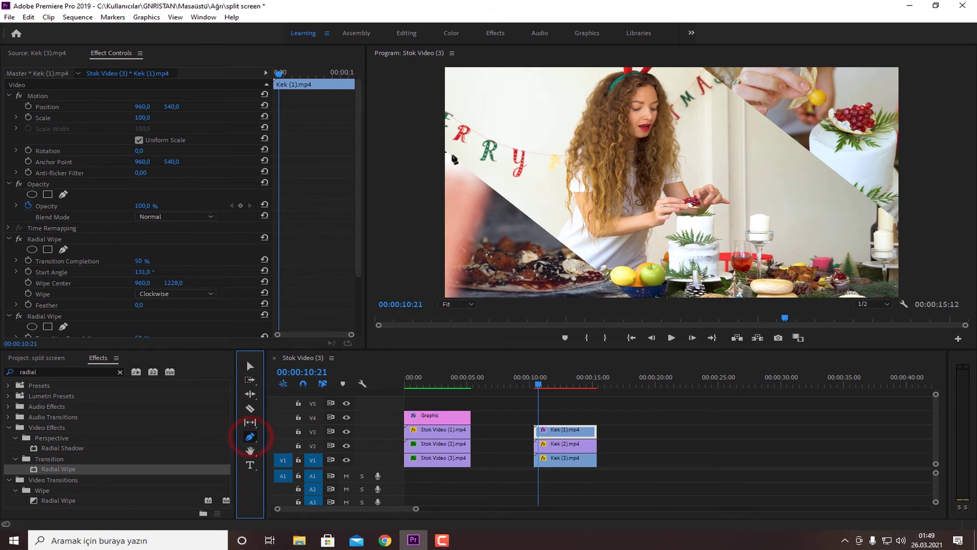
left_click(447, 155)
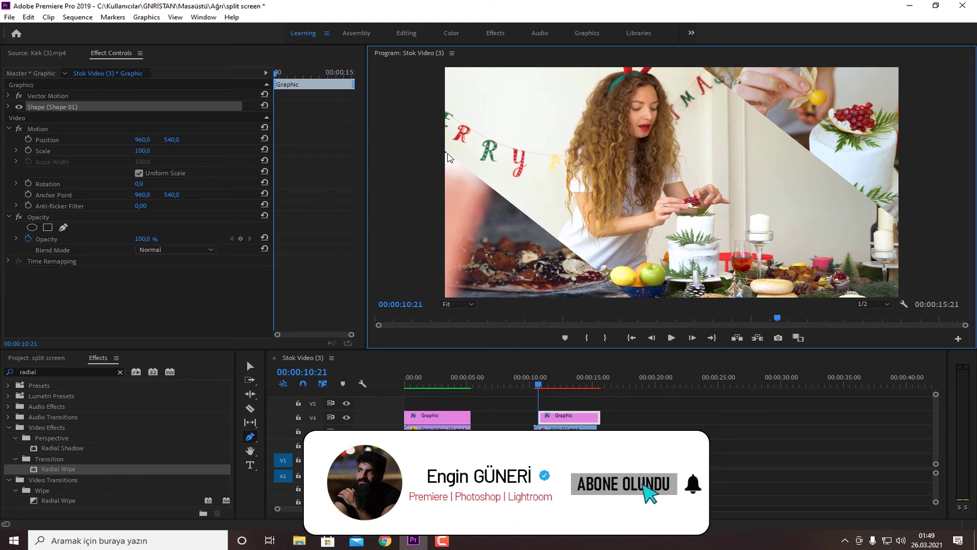
left_click(445, 152)
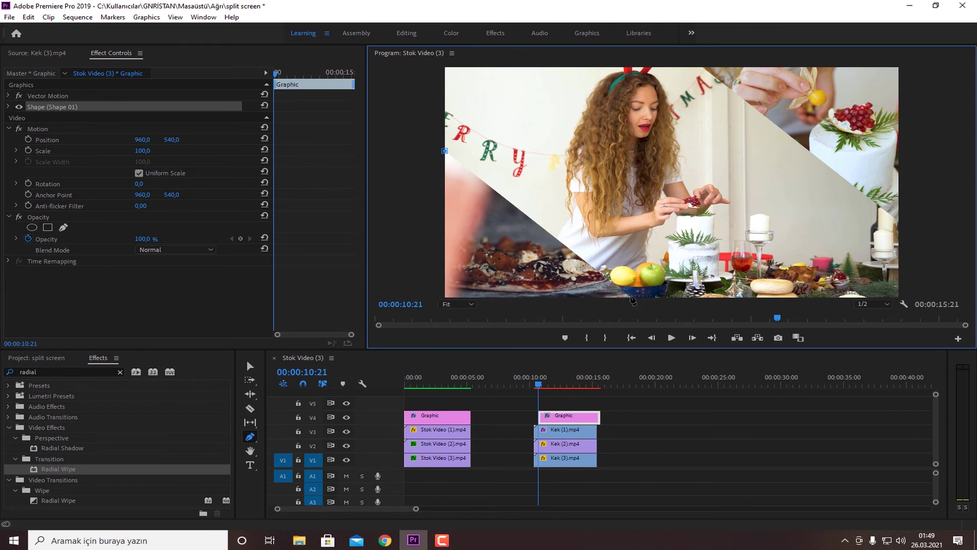
left_click(631, 296)
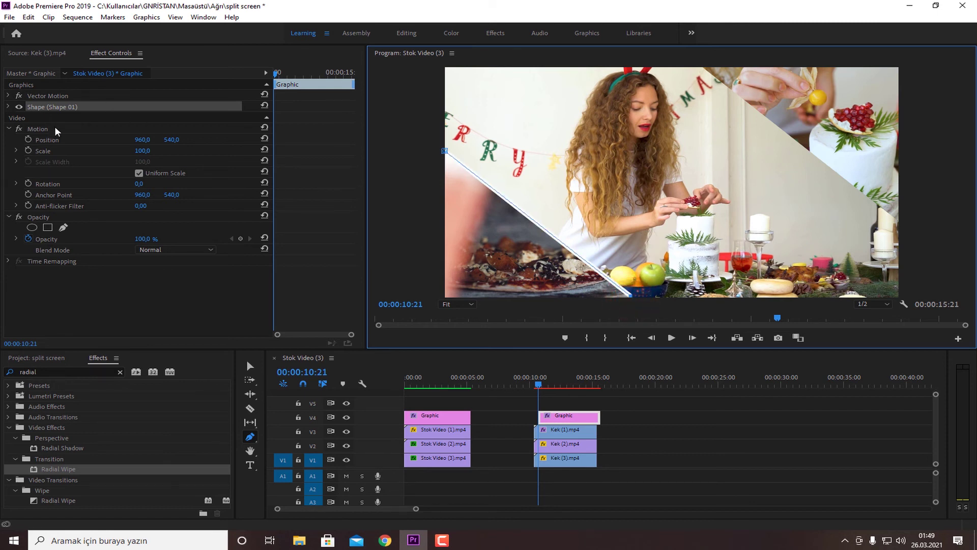
Change the stroke color of the lower-left divider line to black
left_click(9, 107)
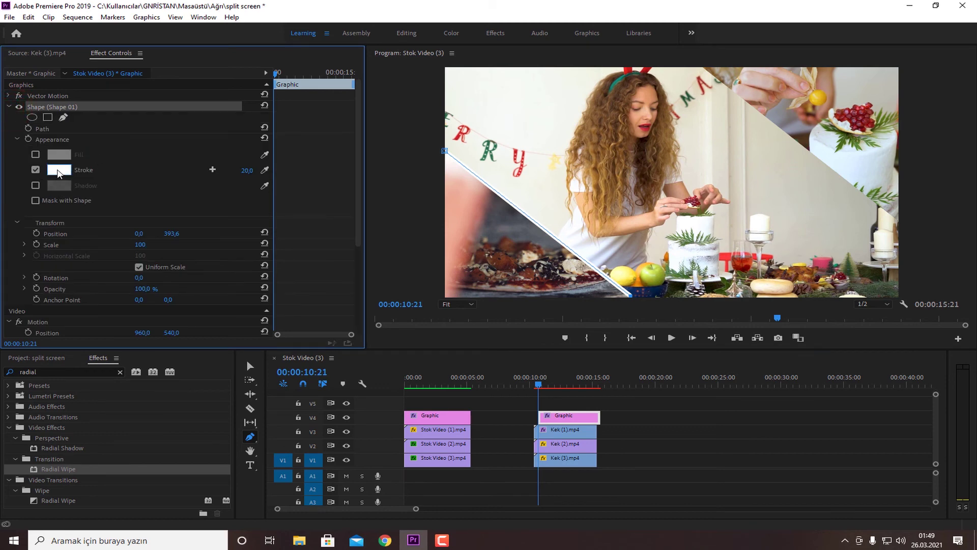
left_click(58, 170)
left_click_drag(448, 258, 266, 171)
left_click(632, 214)
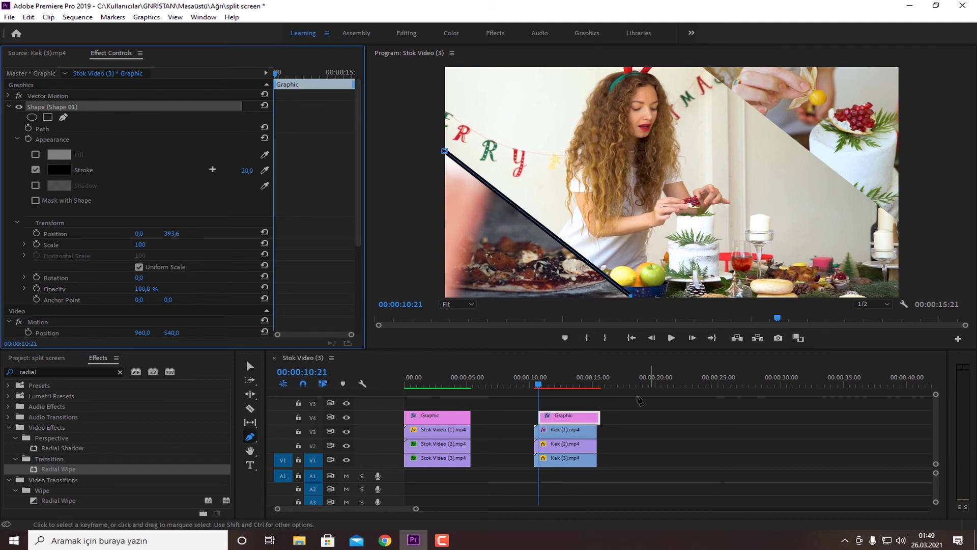
Move the new Graphic clip on V4 so it starts together with the Kek clips, and deselect the line
left_click(252, 365)
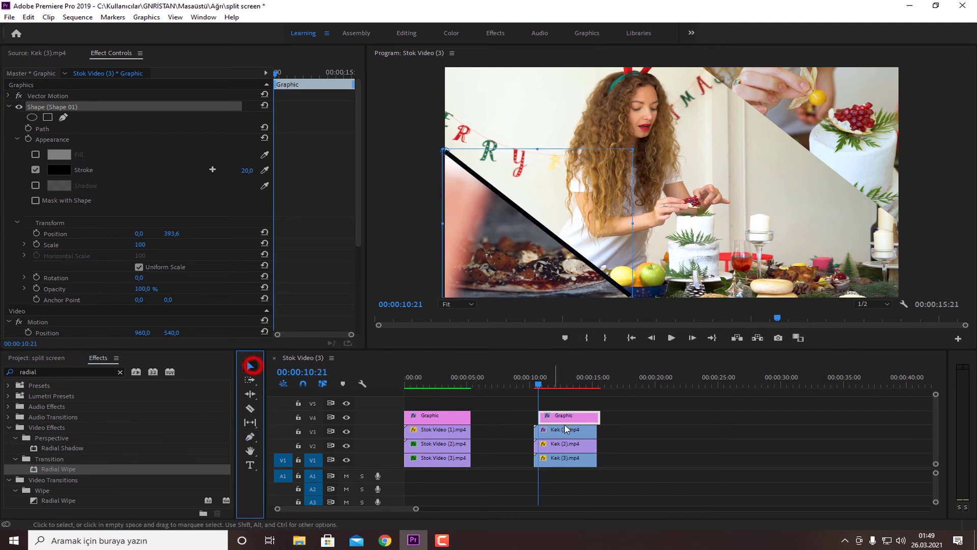
left_click_drag(577, 422, 573, 421)
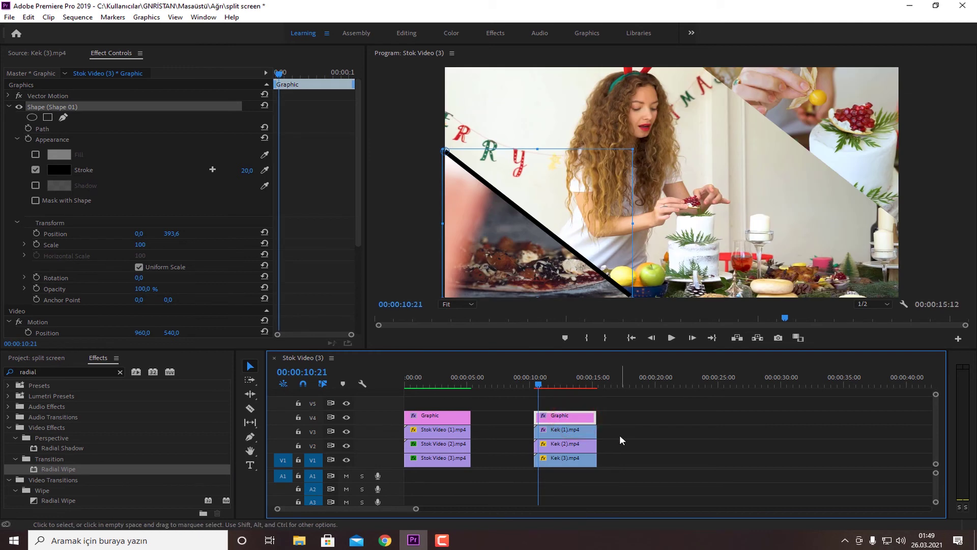
left_click(413, 241)
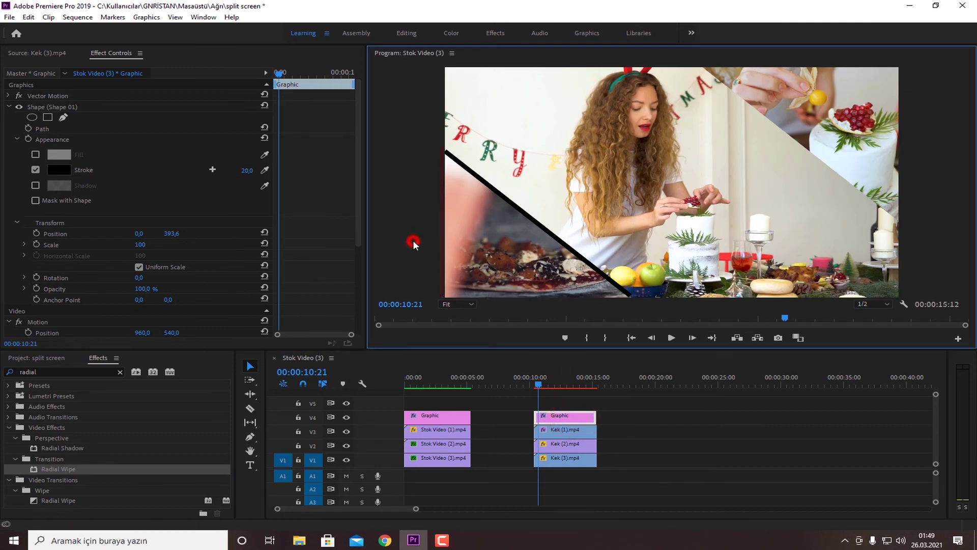
Draw a second black Pen line along the upper-right diagonal split and trim the Graphic's end to match the Kek clips
left_click(250, 436)
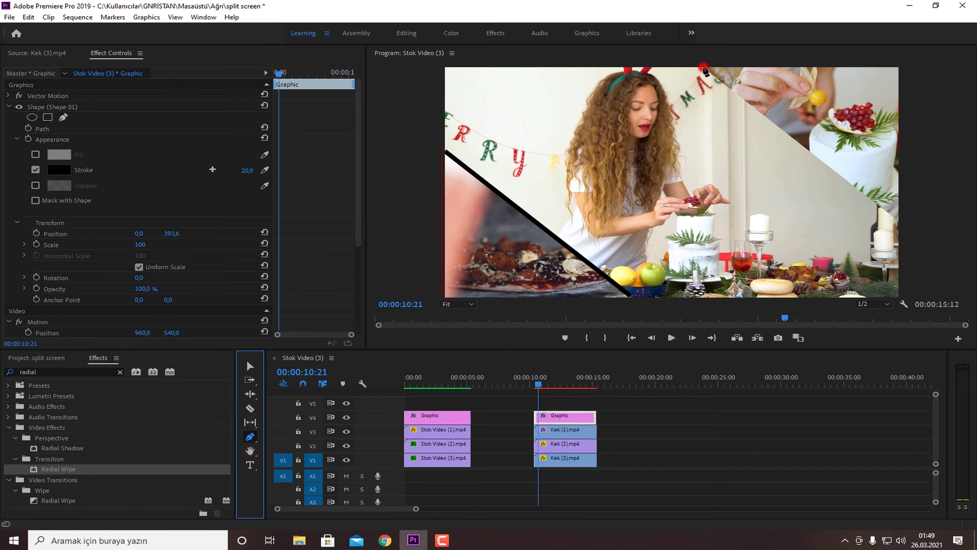
left_click(703, 67)
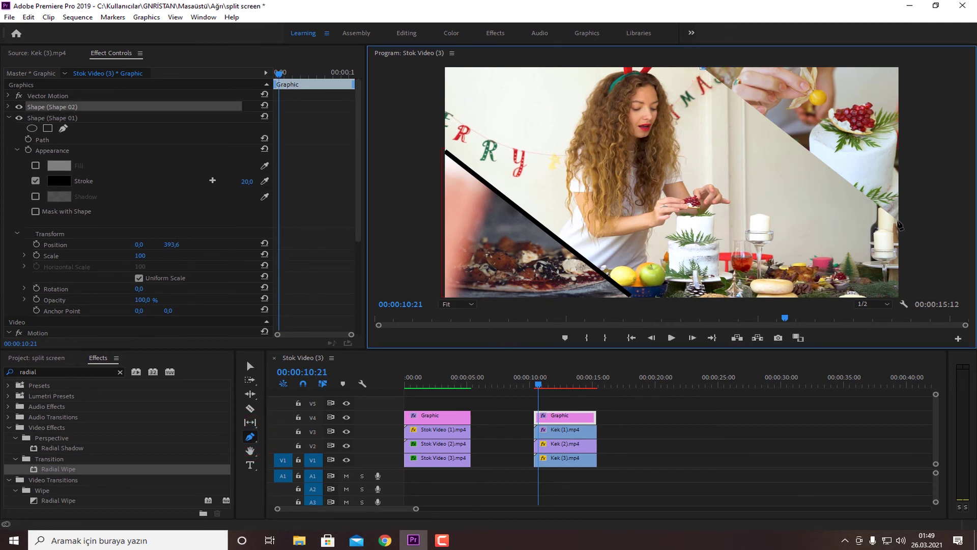
left_click(899, 223)
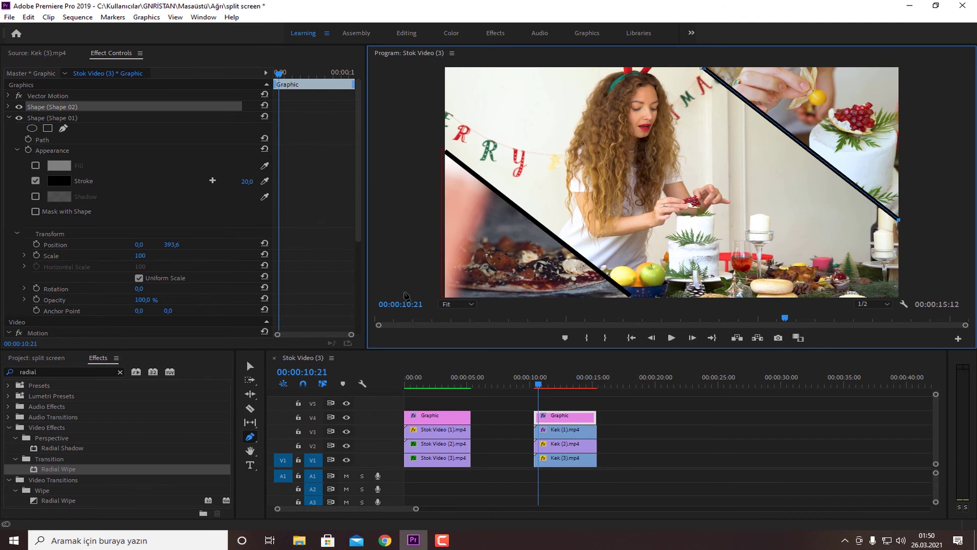
left_click(250, 366)
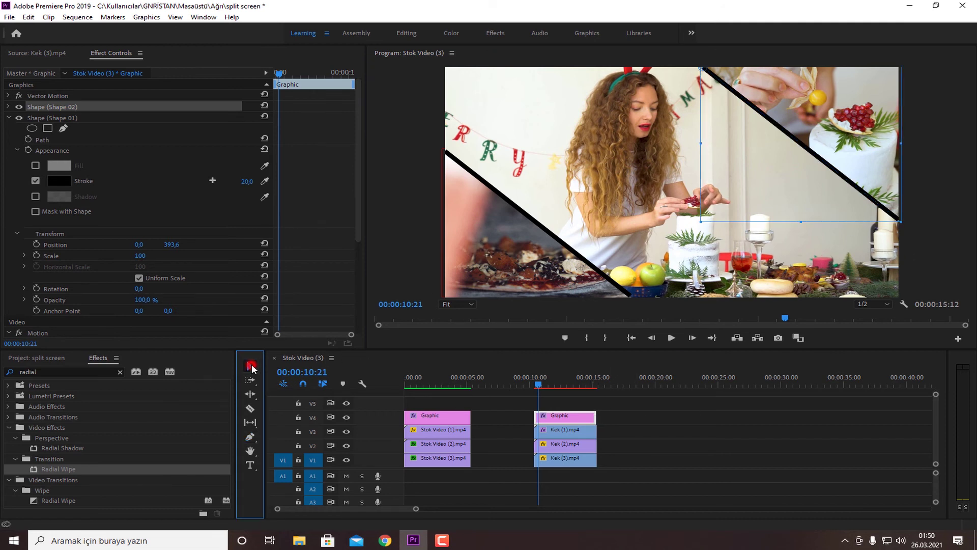
left_click(620, 401)
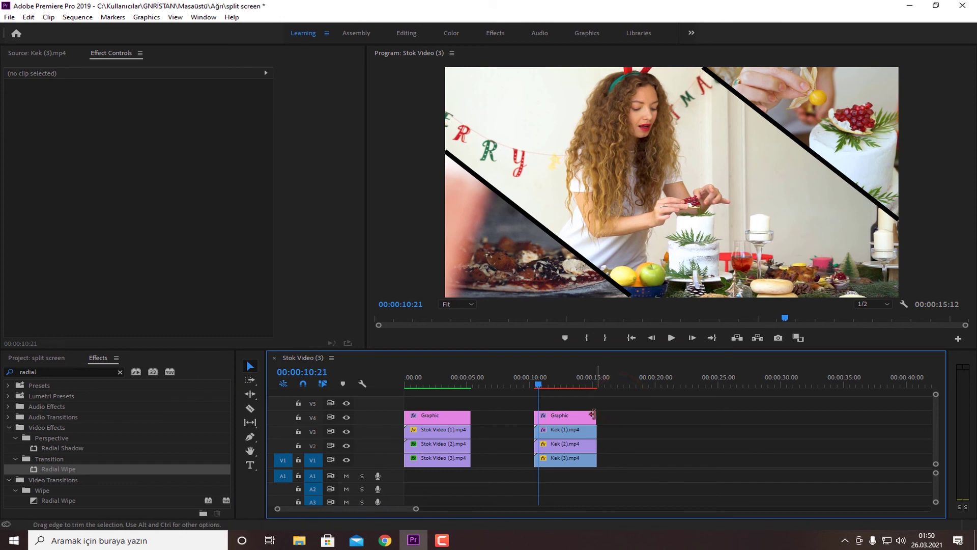
left_click_drag(596, 415, 597, 415)
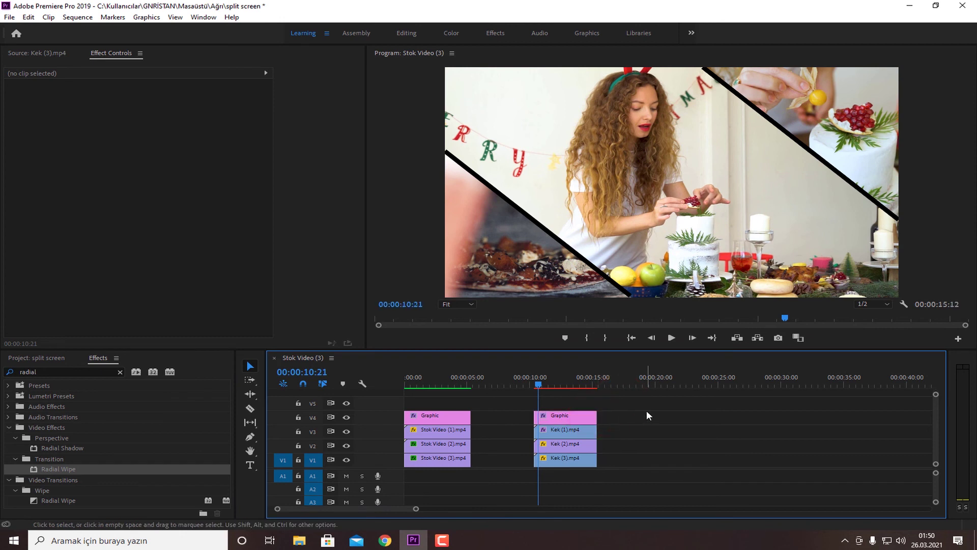
Render the sequence and play back the diagonal split screen from the start of the Kek clips in the maximized program monitor
key("Return")
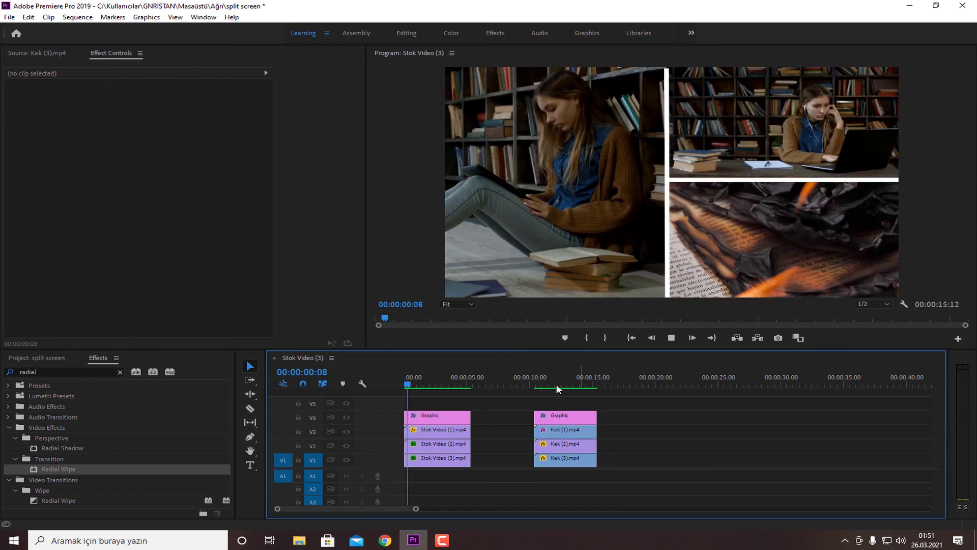
left_click_drag(557, 384, 539, 389)
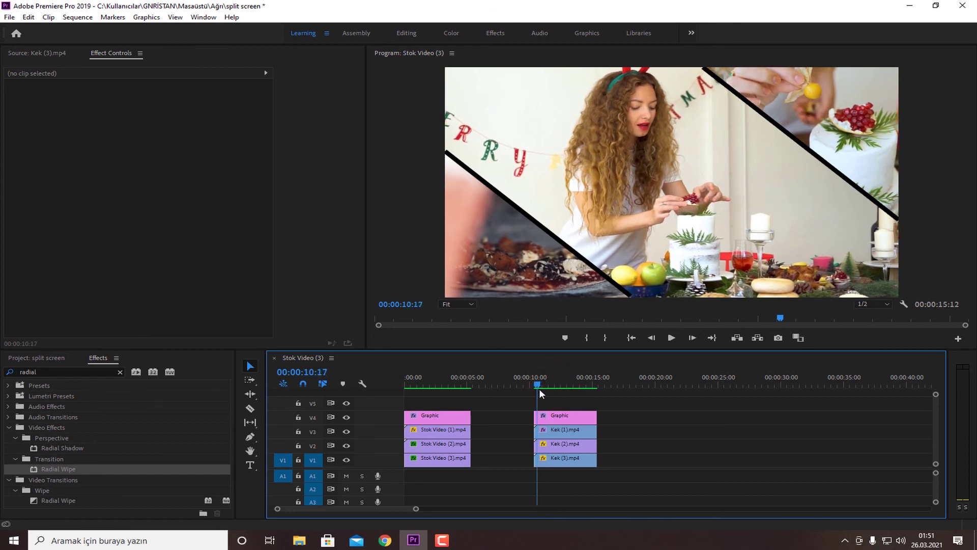
double_click(479, 51)
key("space")
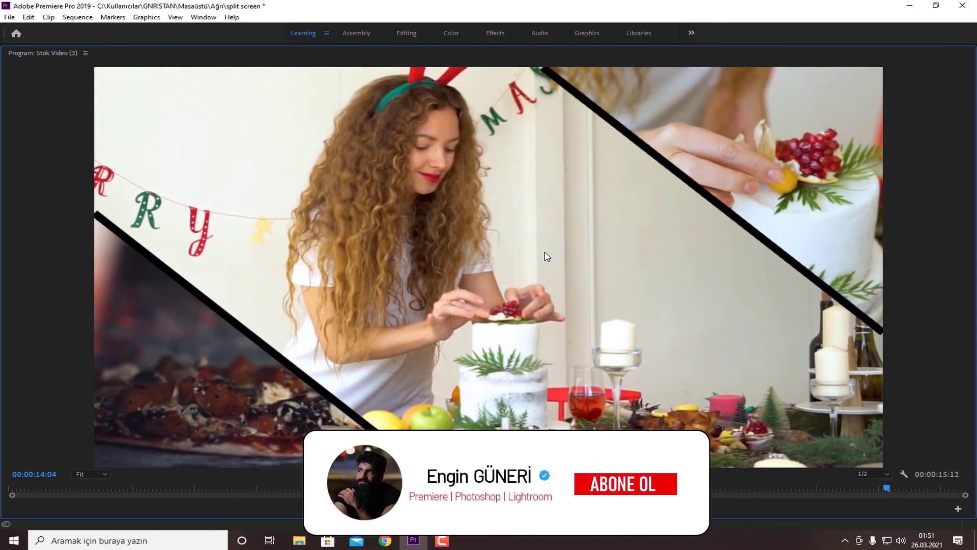
Restore the program monitor to its normal size and save the project
double_click(136, 53)
key("ctrl+s")
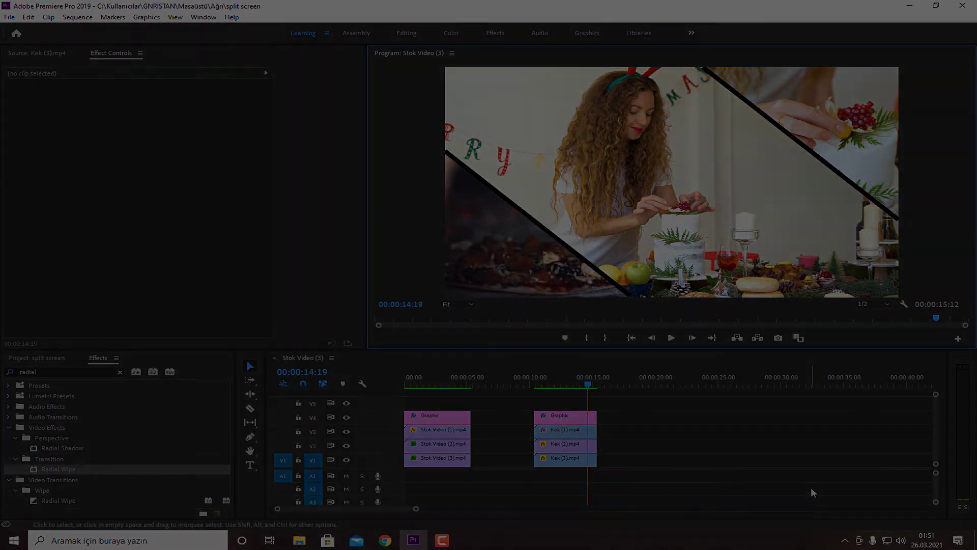